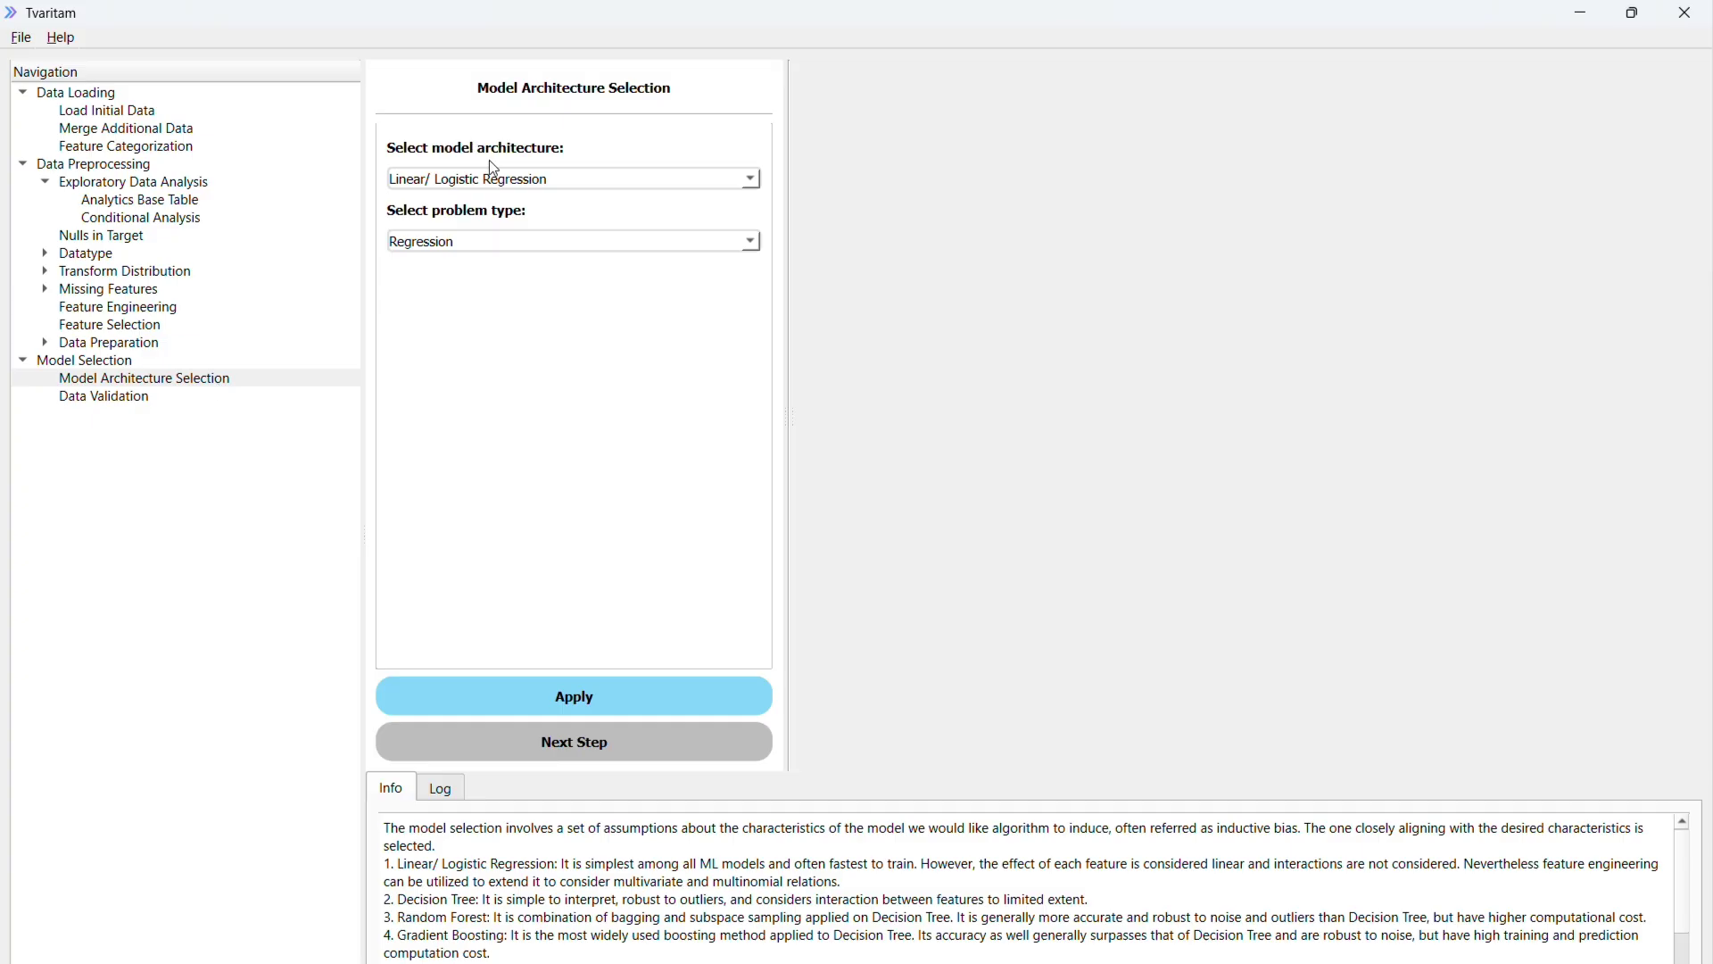
Apply Linear/ Logistic Regression as the model architecture with the Classification problem type, and run the data validation.
{"action": "left_click", "coordinate": [522, 181]}
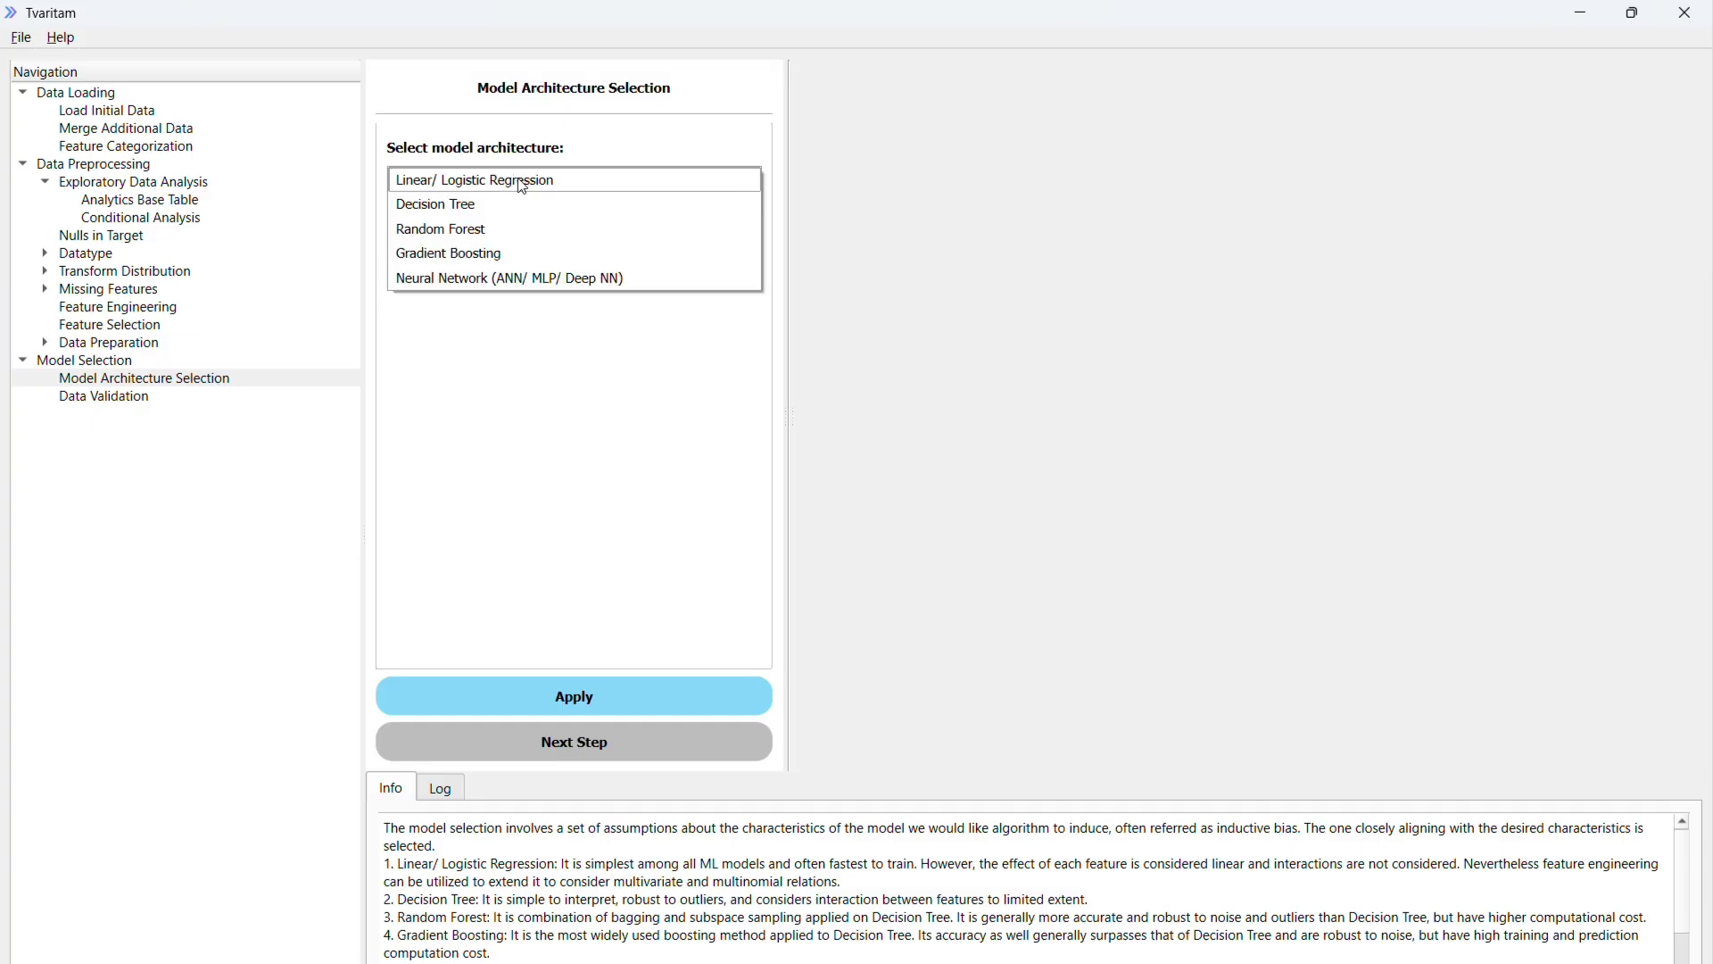
{"action": "left_click", "coordinate": [524, 183]}
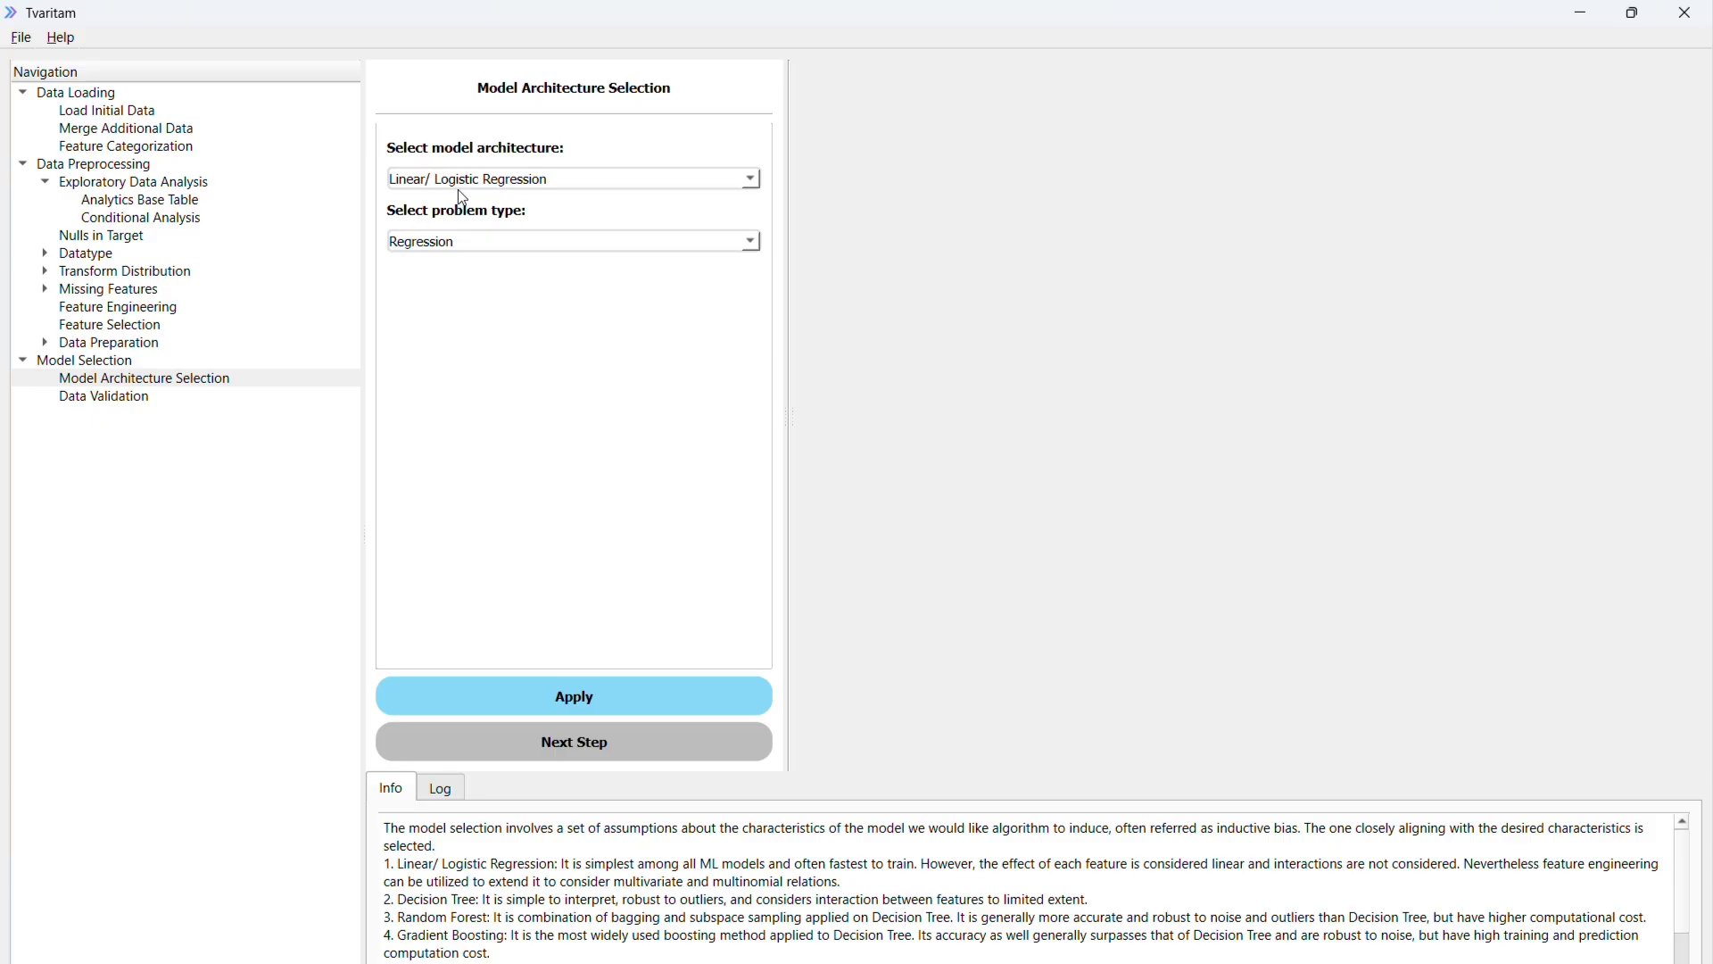
{"action": "left_click", "coordinate": [477, 237]}
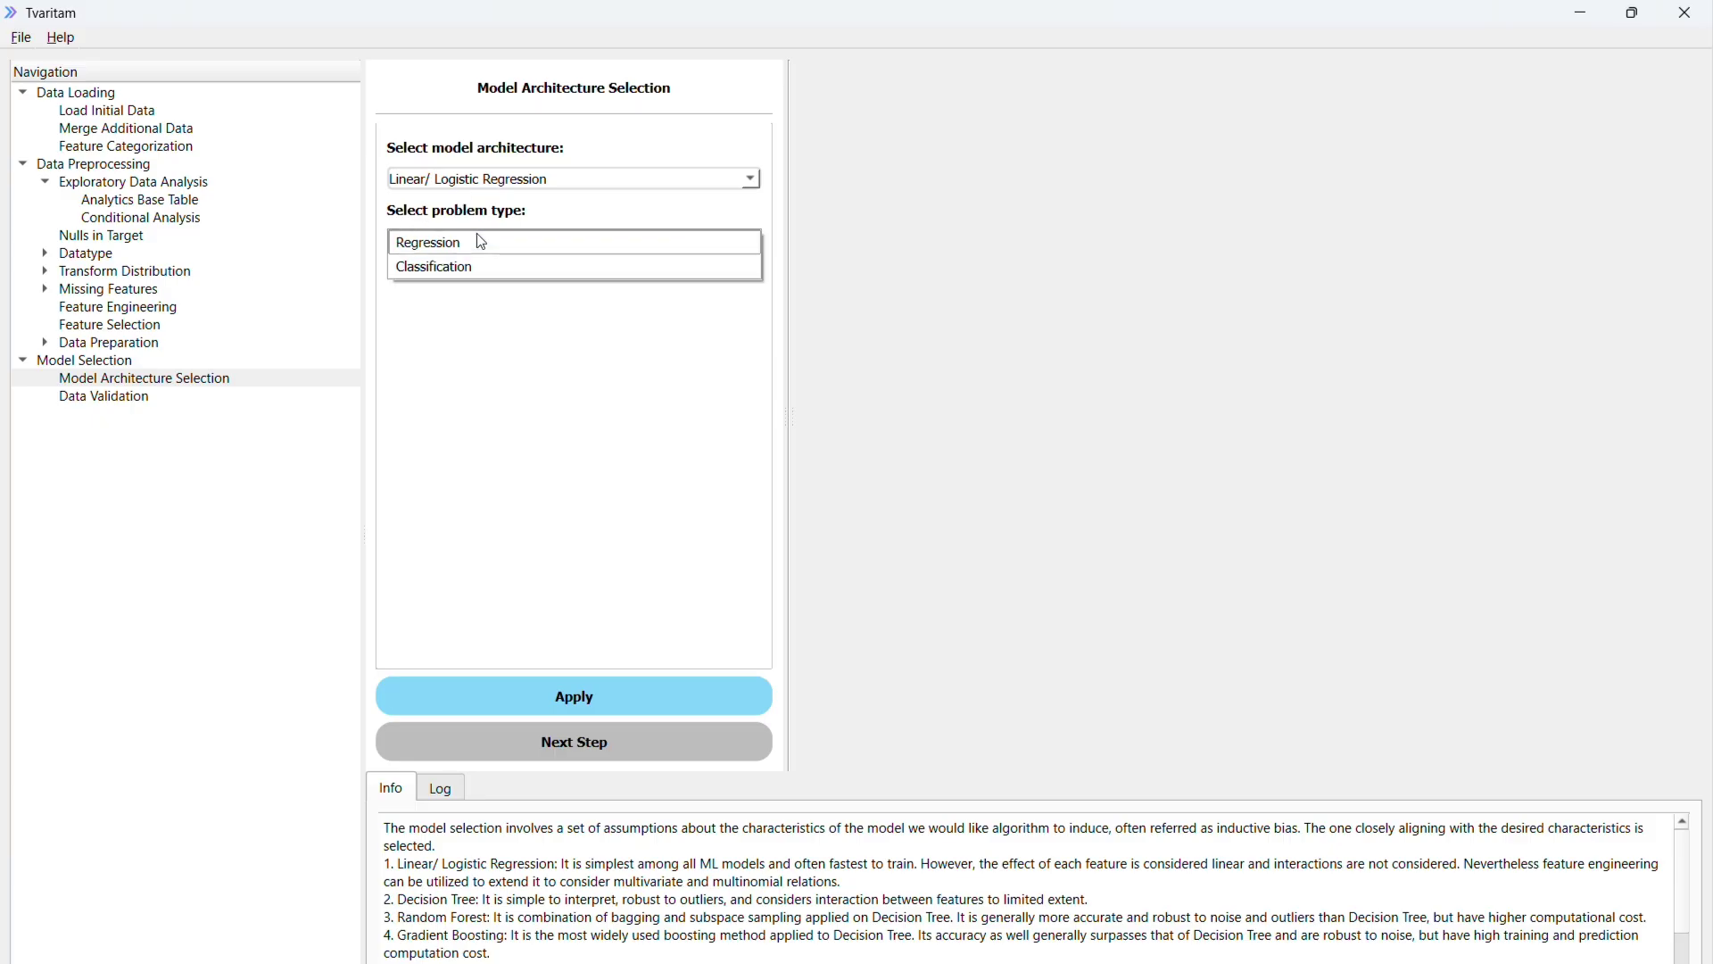
{"action": "left_click", "coordinate": [476, 266]}
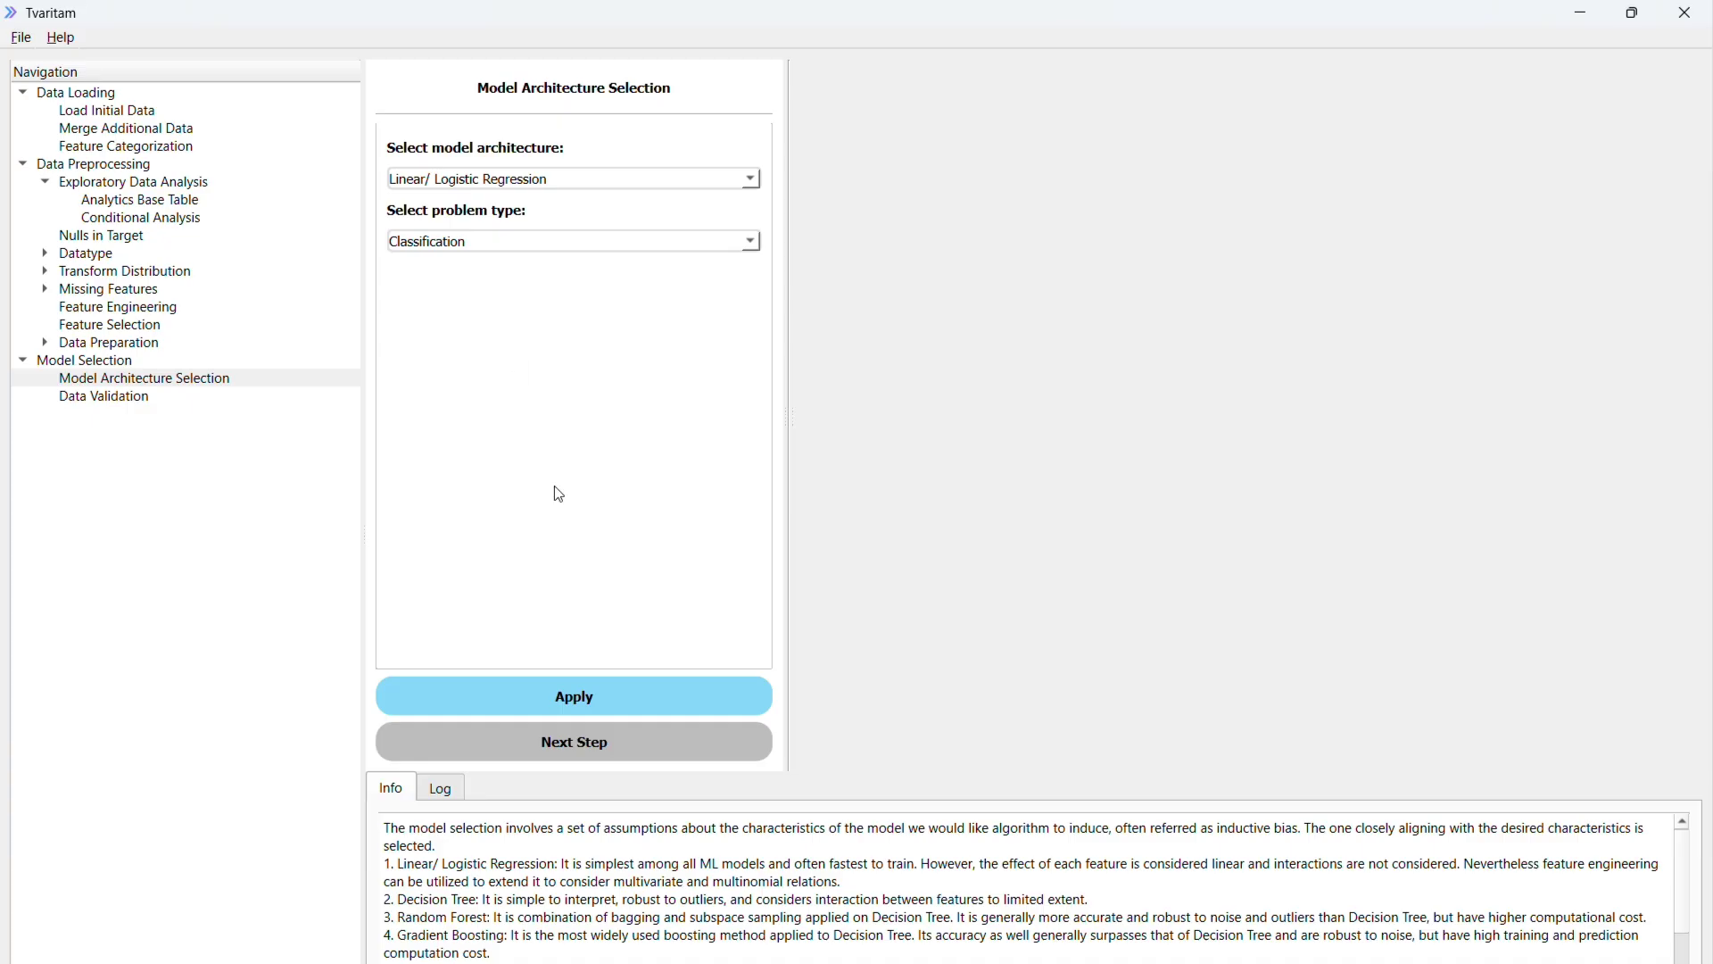
{"action": "left_click", "coordinate": [641, 696]}
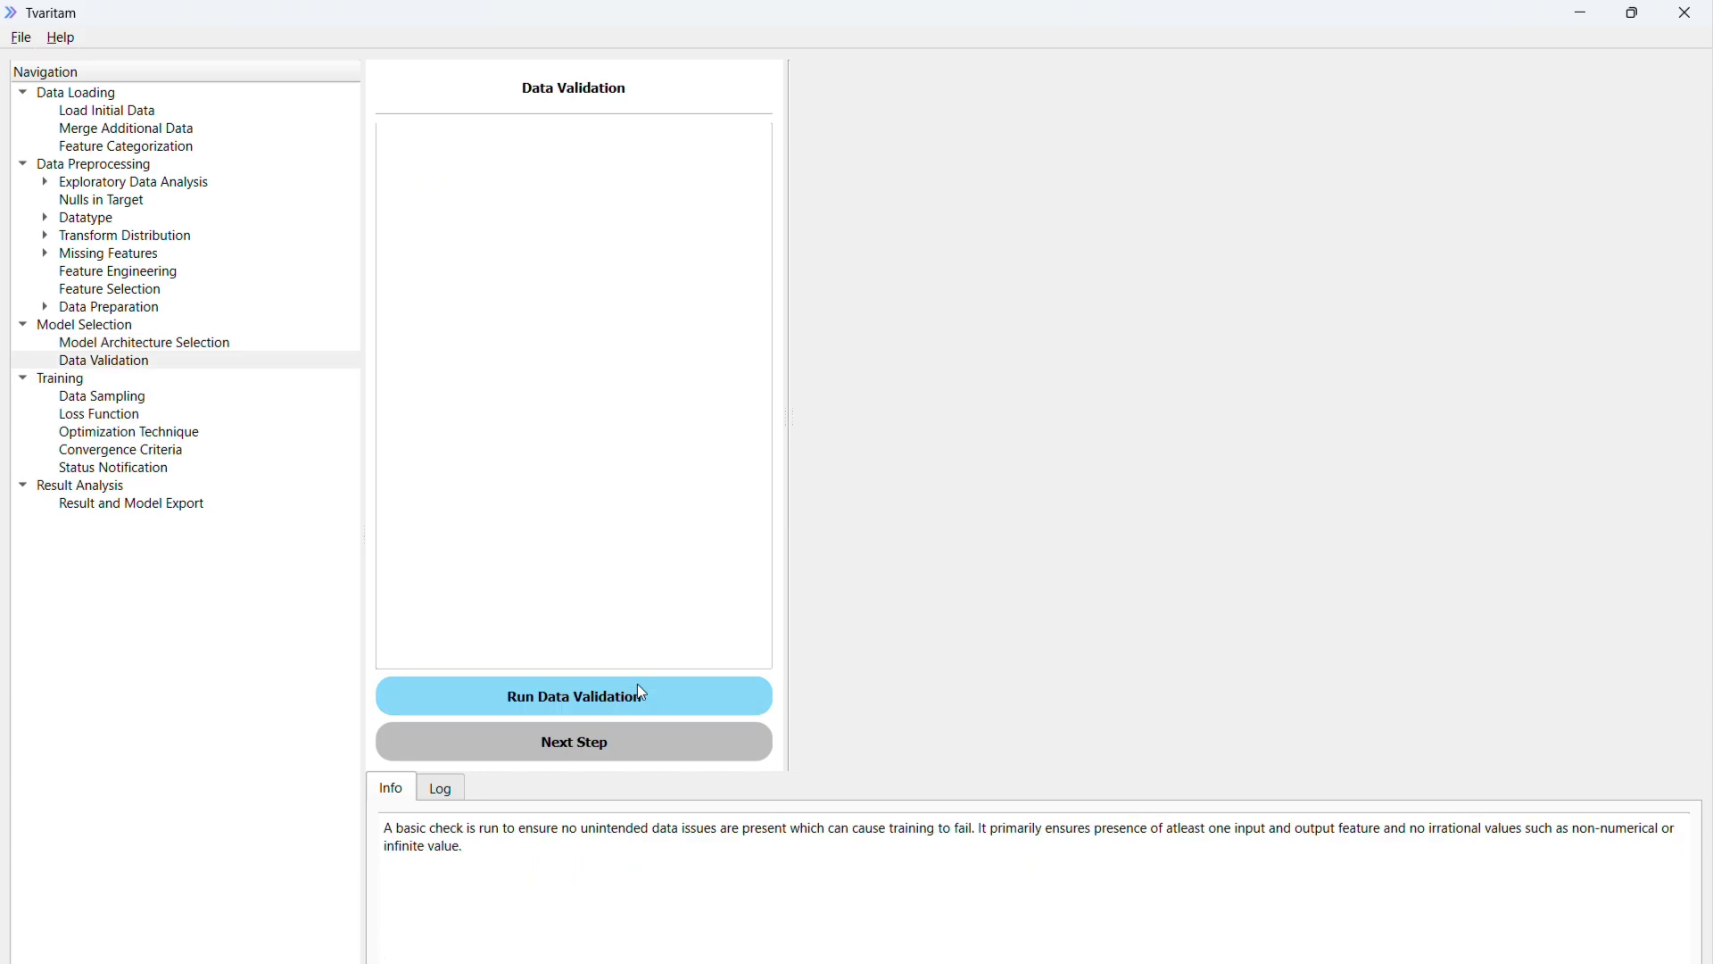
{"action": "left_click", "coordinate": [638, 687]}
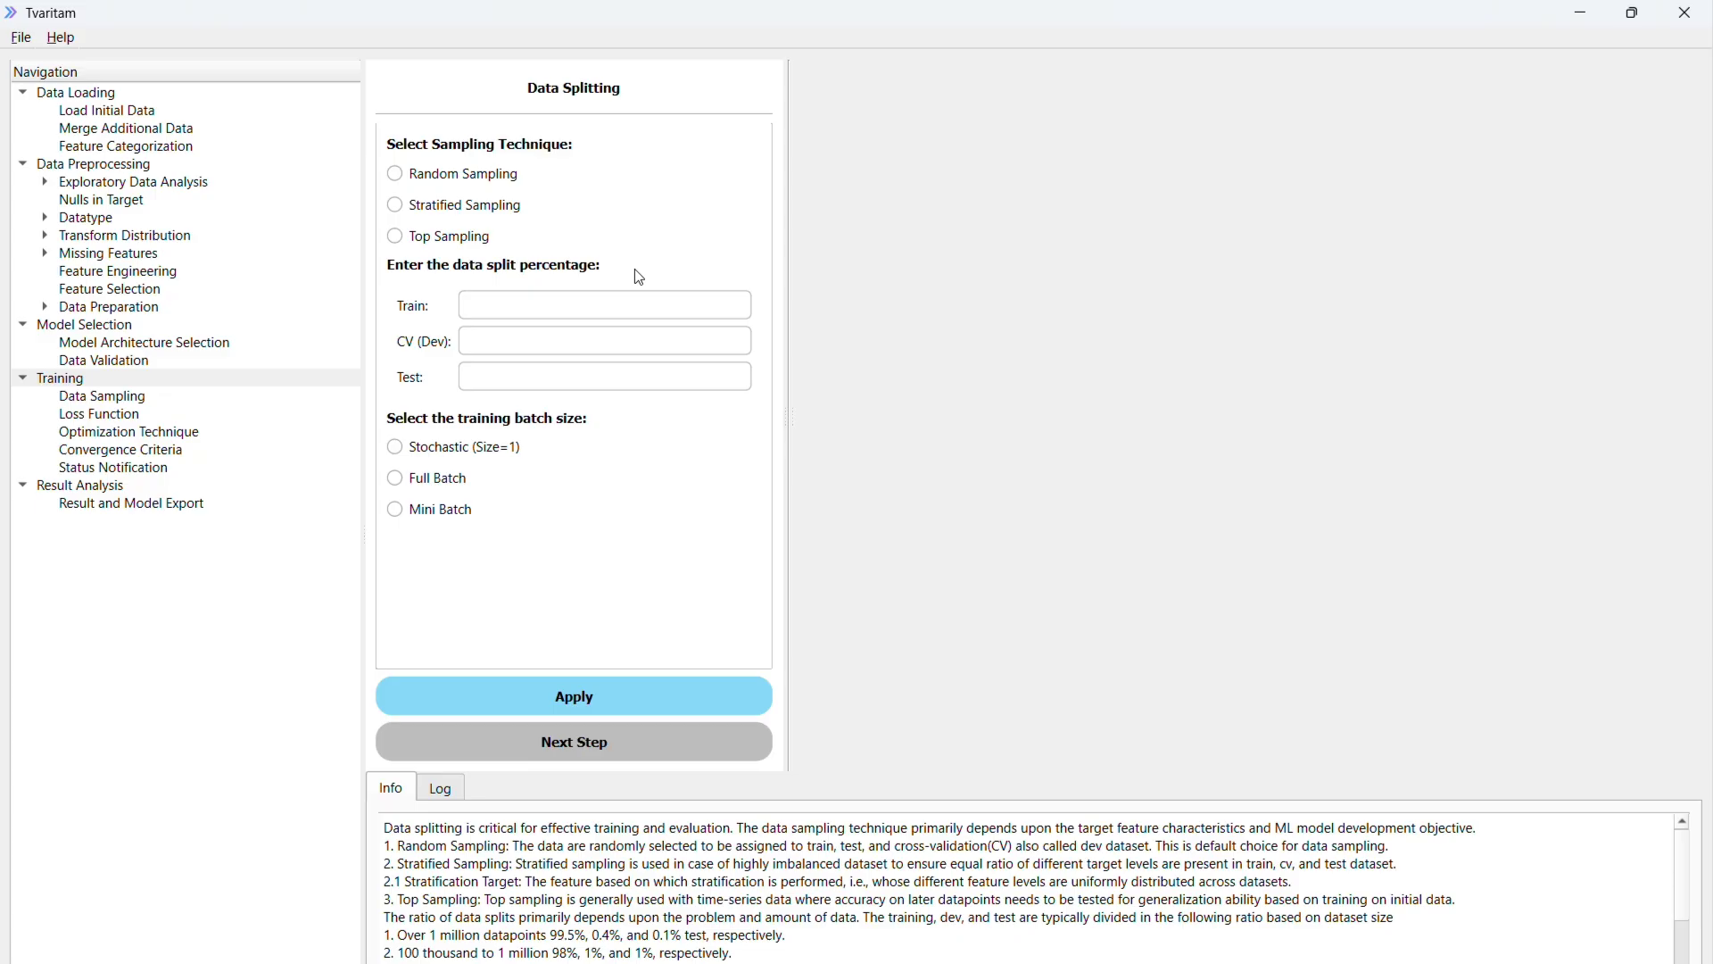
Apply stratified sampling with a data split of 70% train, 15% CV (Dev) and 15% test, using full-batch training.
{"action": "scroll", "coordinate": [644, 914], "scroll_direction": "down", "scroll_amount": 2}
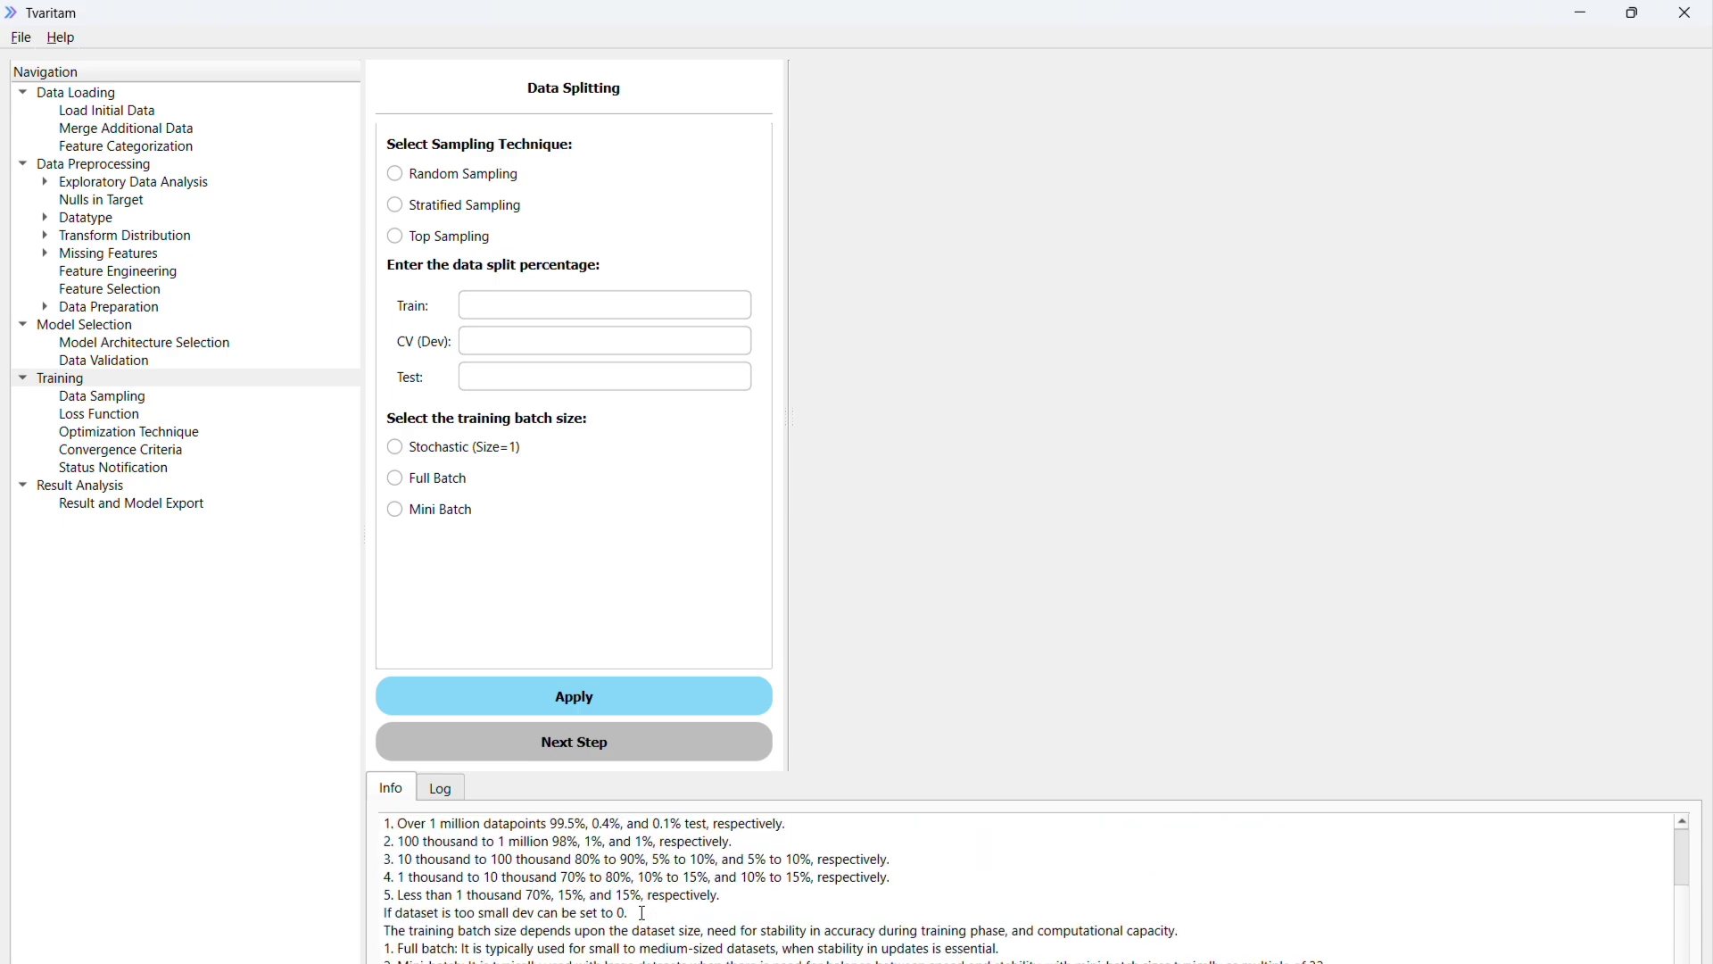
{"action": "scroll", "coordinate": [644, 914], "scroll_direction": "up", "scroll_amount": 2}
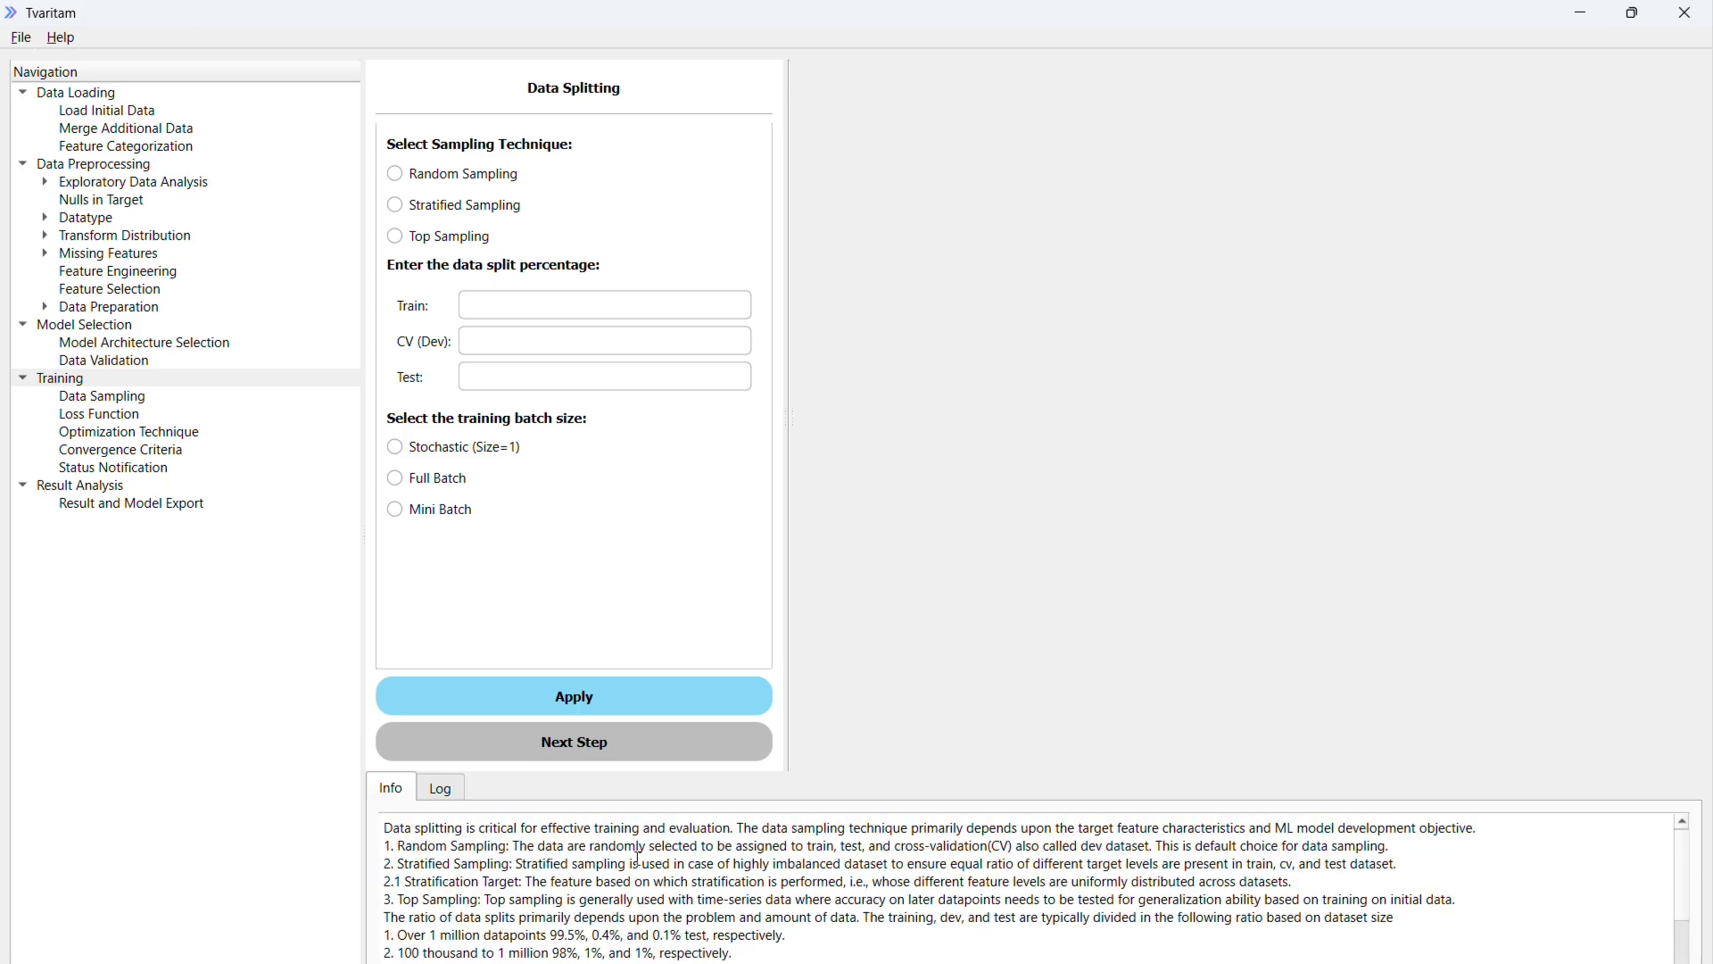
{"action": "left_click", "coordinate": [484, 209]}
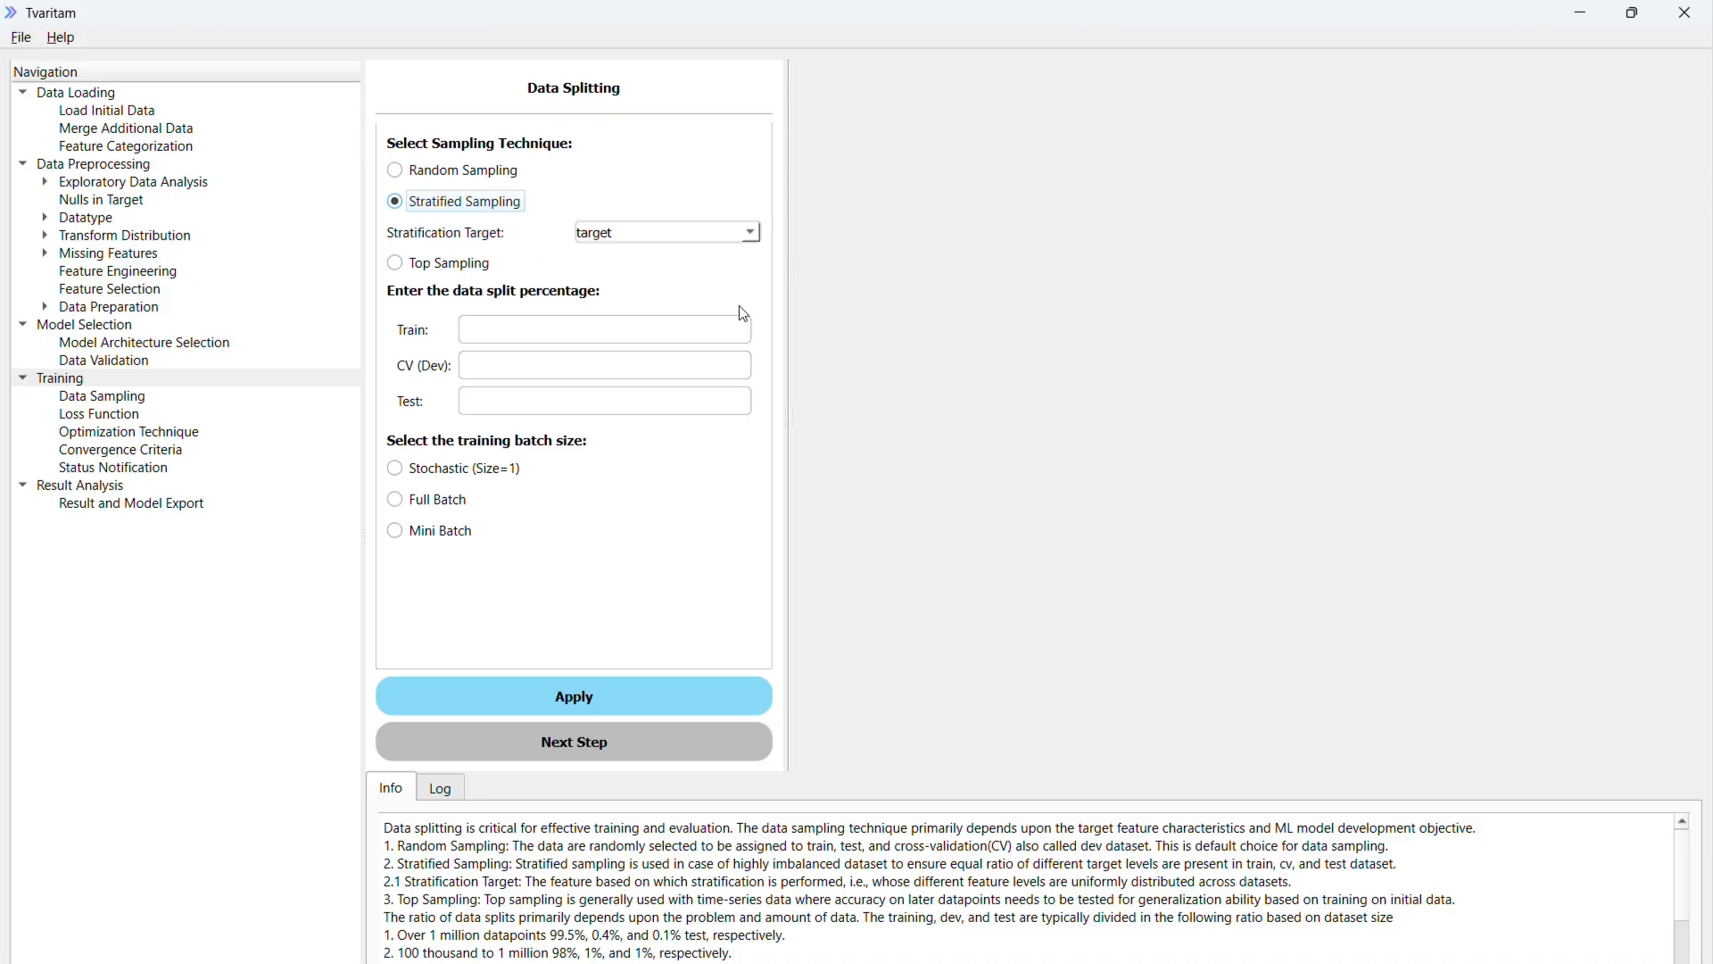
{"action": "left_click", "coordinate": [669, 341]}
{"action": "type", "text": "70"}
{"action": "key", "text": "Tab"}
{"action": "type", "text": "15"}
{"action": "key", "text": "Tab"}
{"action": "type", "text": "15"}
{"action": "left_click", "coordinate": [454, 501]}
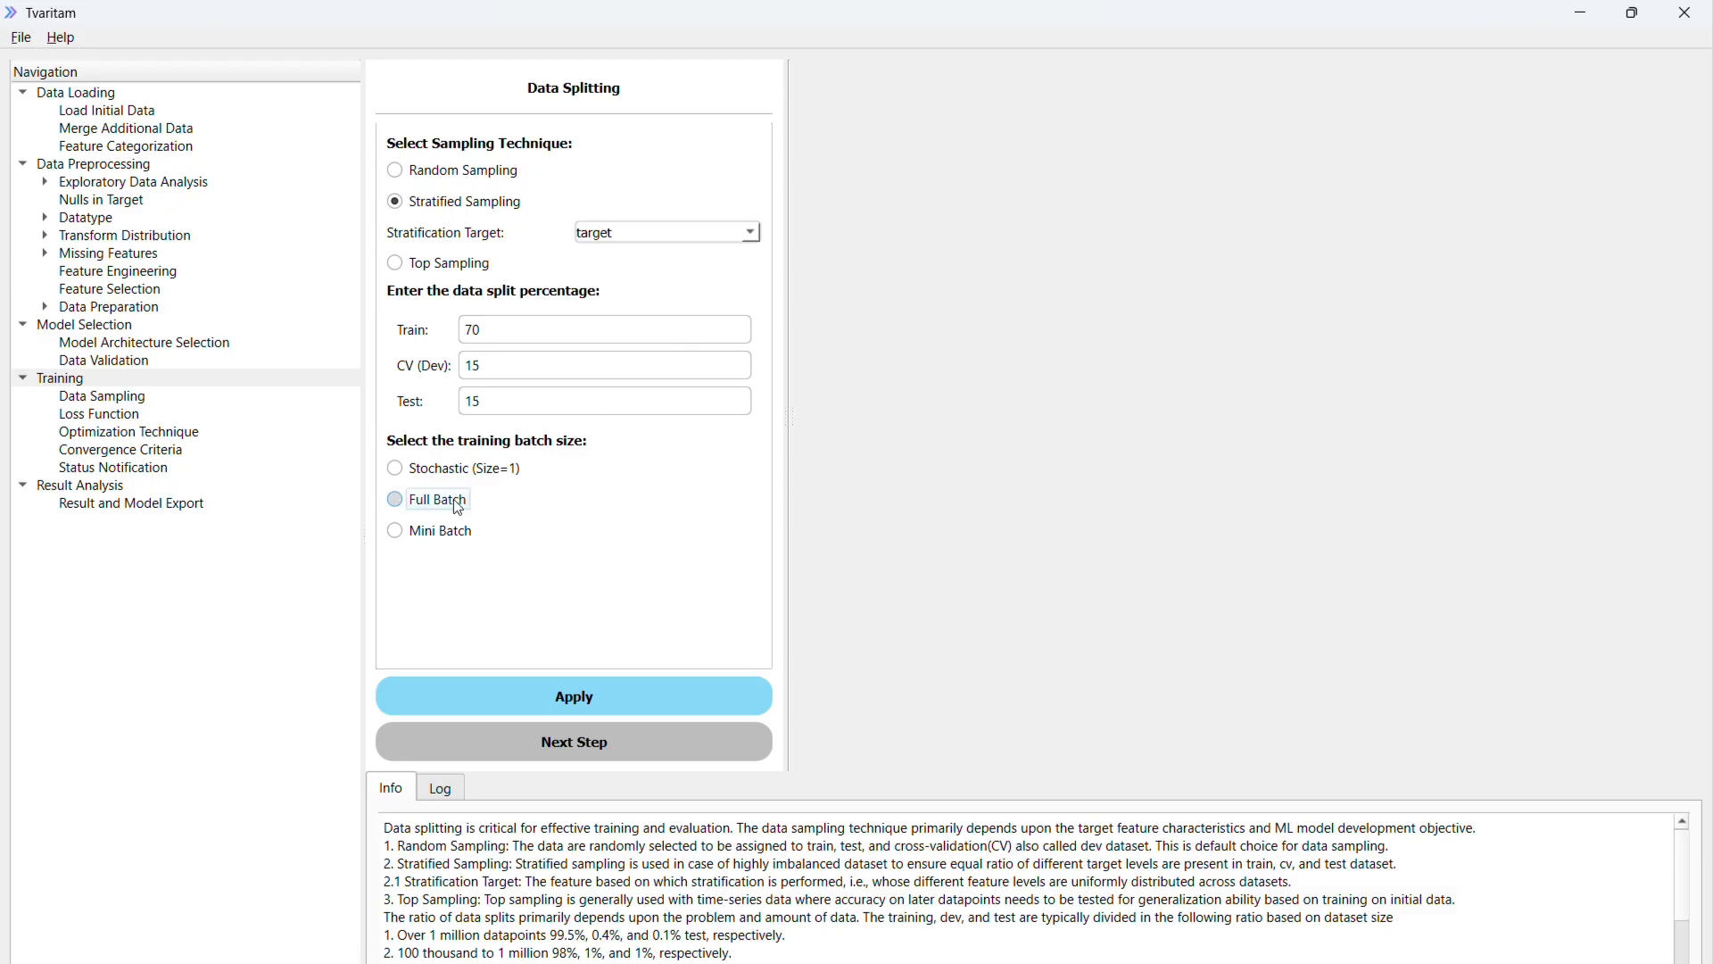
{"action": "left_click", "coordinate": [606, 696]}
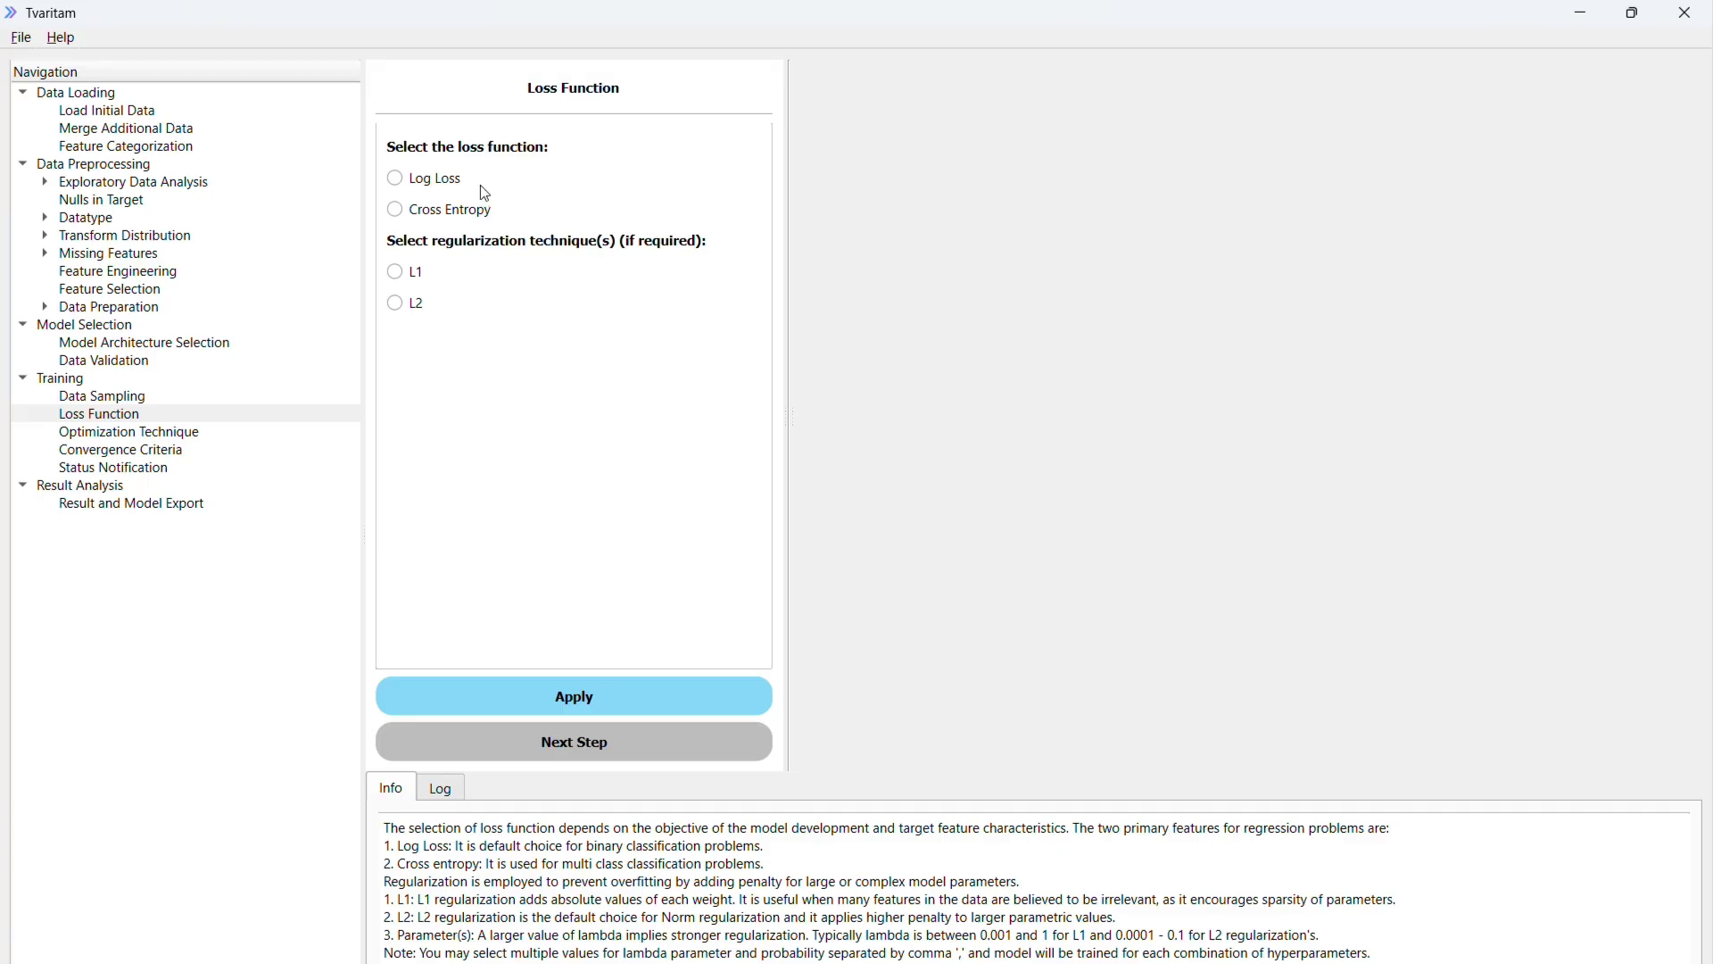
Apply Log Loss as the loss function and Gradient Descent with an alpha of 0.1 as the optimization technique.
{"action": "left_click", "coordinate": [437, 183]}
{"action": "left_click", "coordinate": [590, 694]}
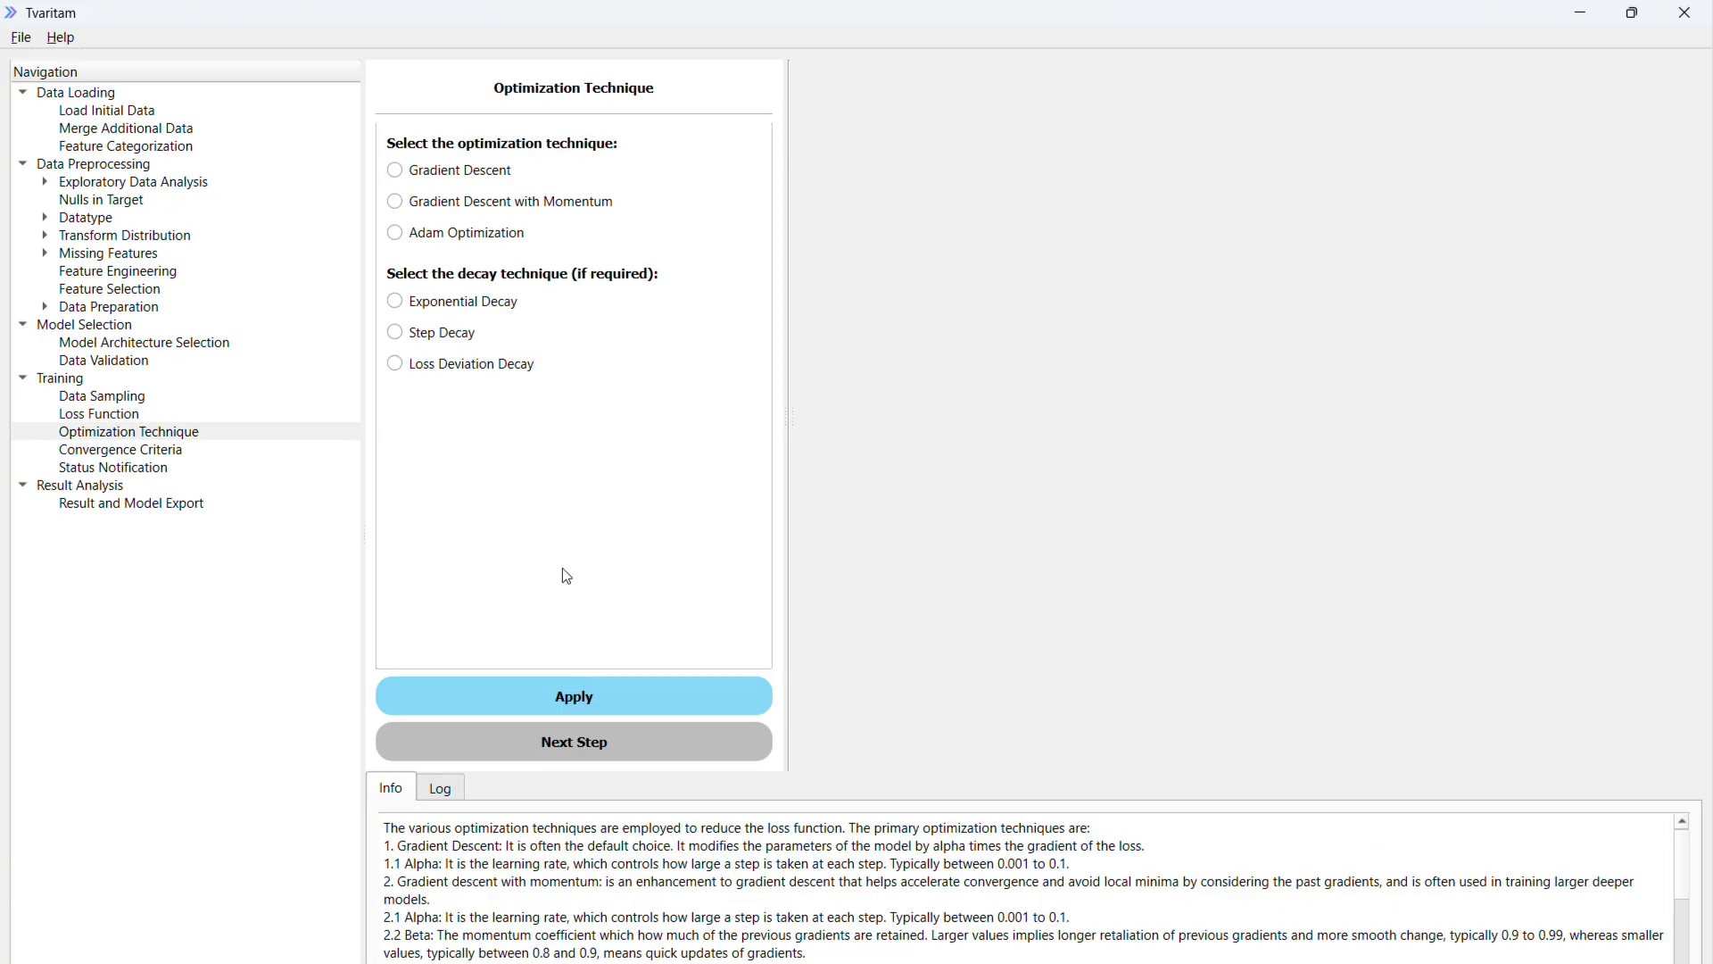
{"action": "left_click", "coordinate": [473, 174]}
{"action": "left_click", "coordinate": [551, 212]}
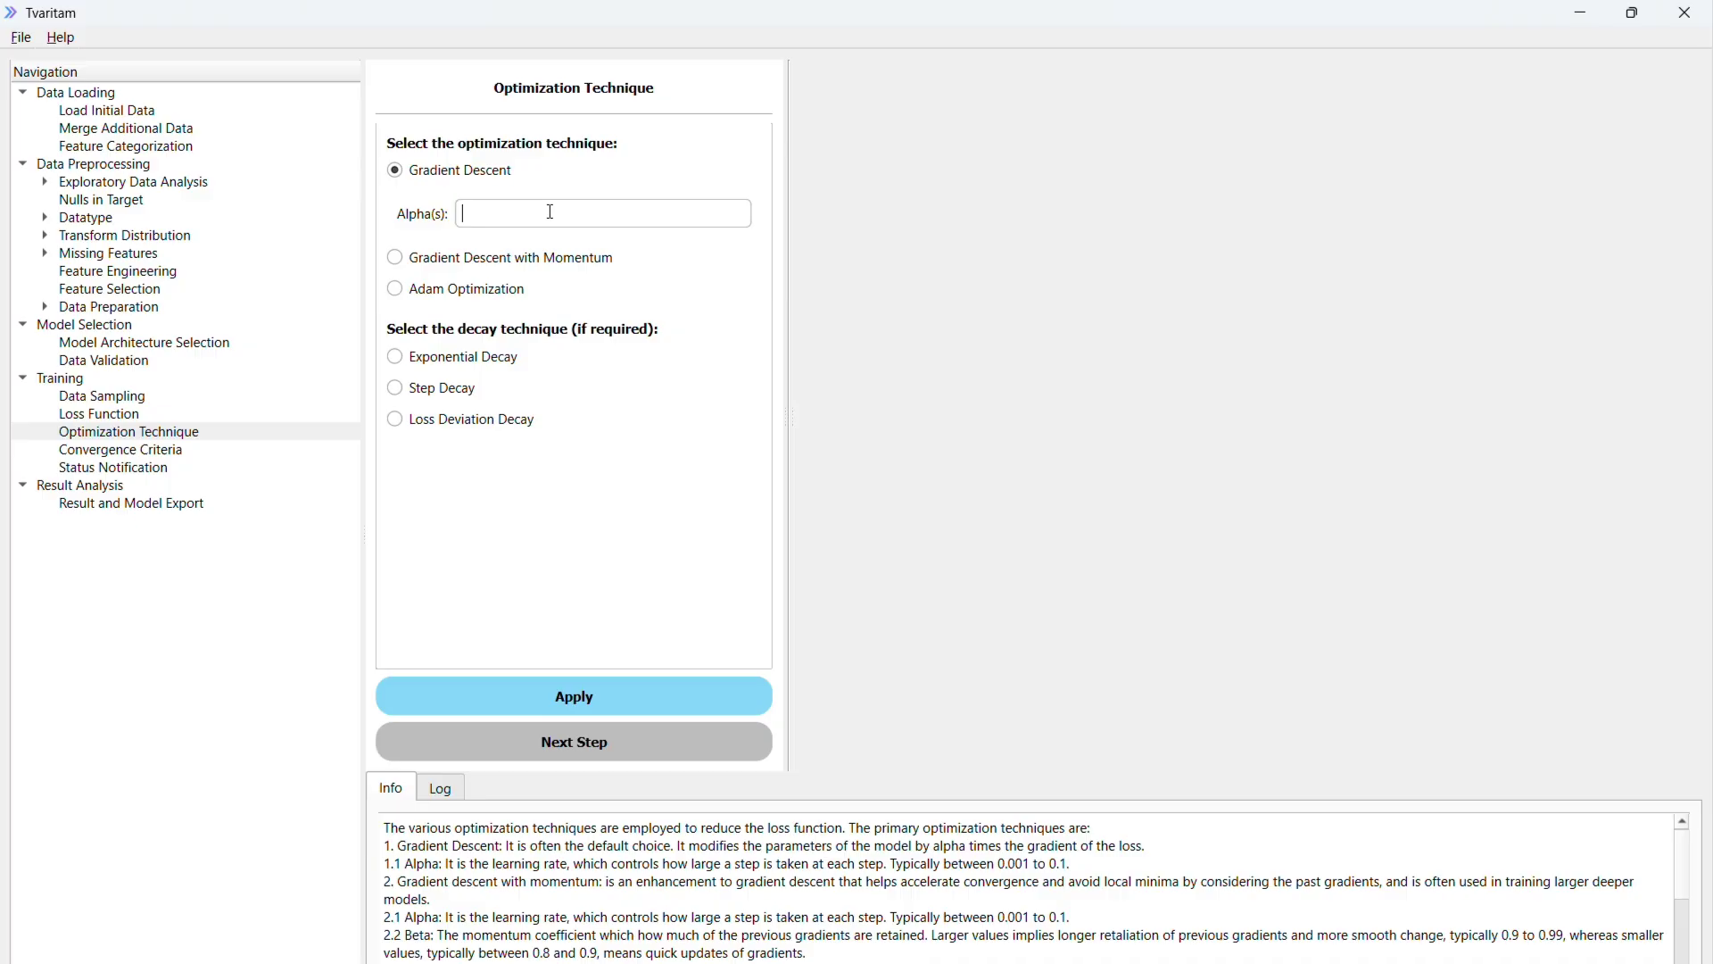
{"action": "type", "text": "0.1"}
{"action": "left_click", "coordinate": [618, 705]}
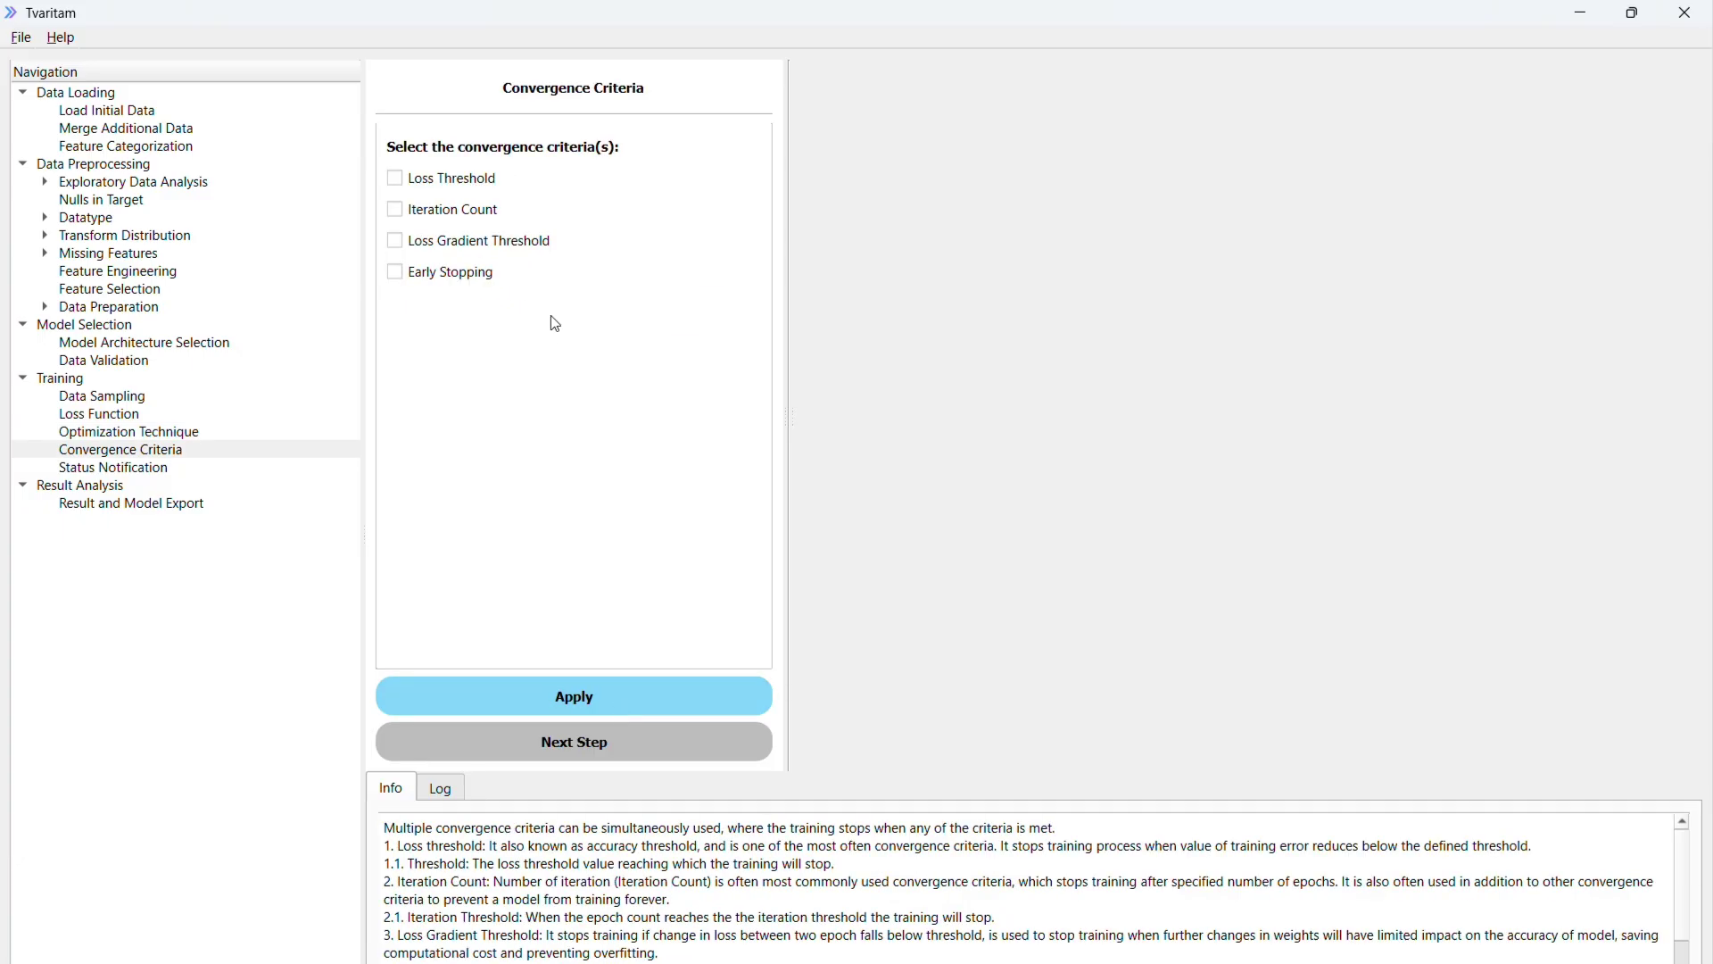
Apply convergence criteria with an iteration count of 10000 and early stopping with a patience of 100.
{"action": "left_click", "coordinate": [210, 432]}
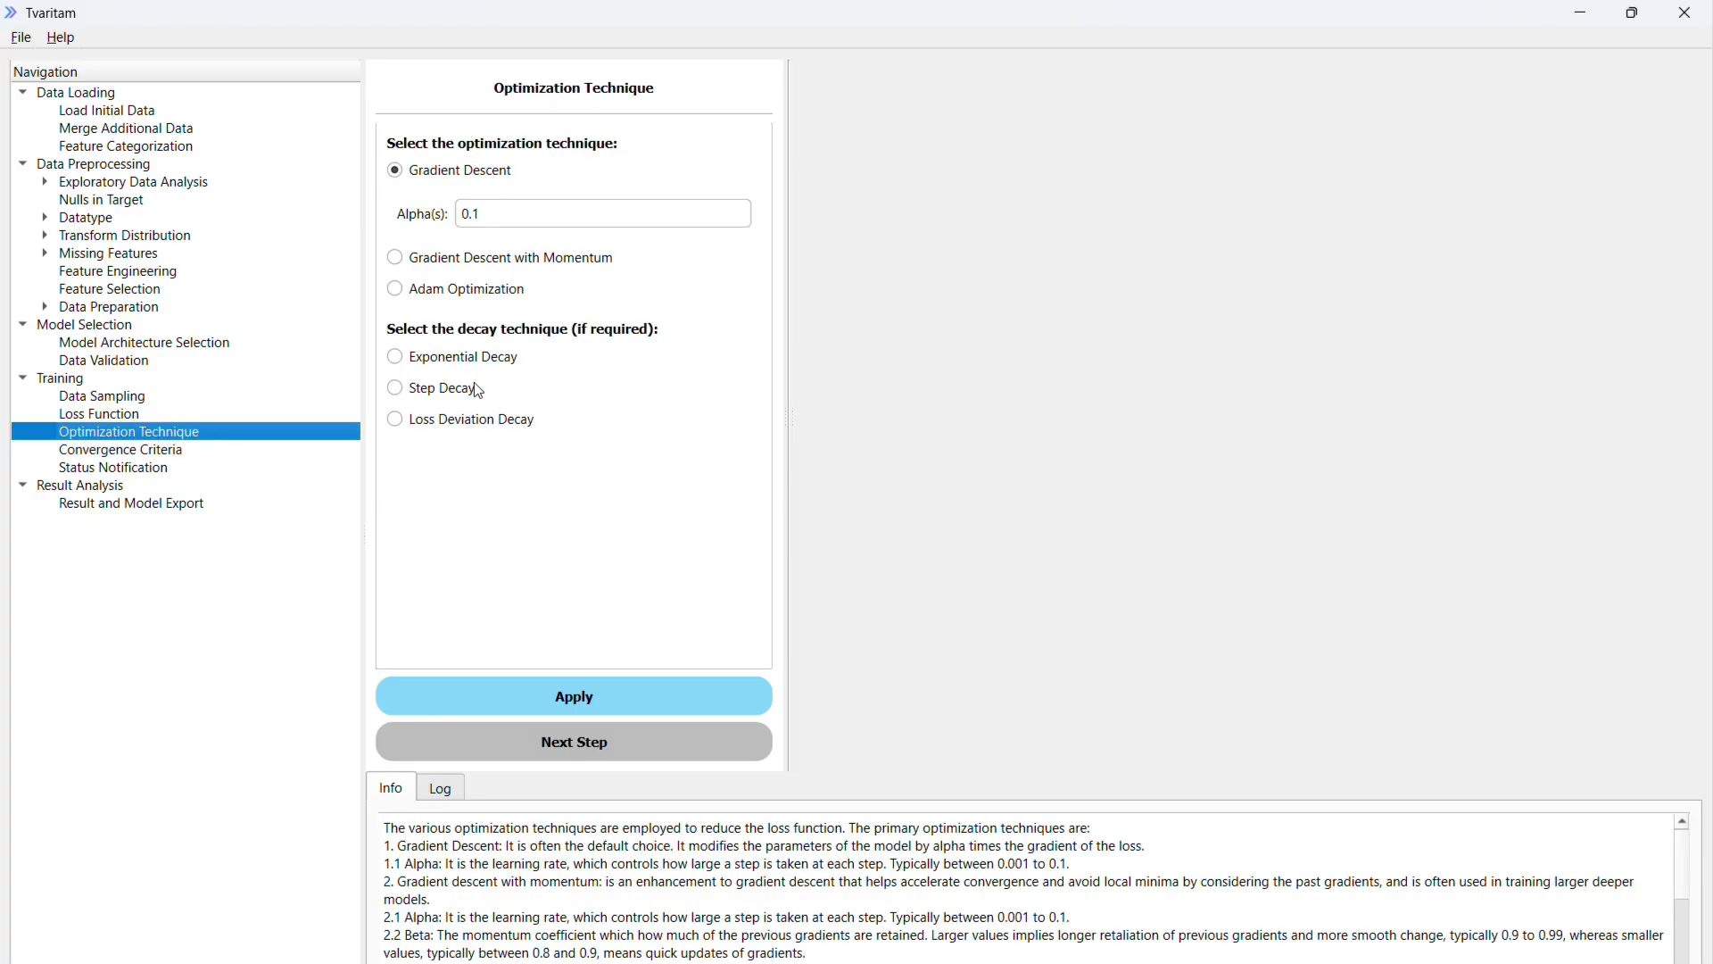
{"action": "left_click", "coordinate": [259, 449]}
{"action": "left_click", "coordinate": [475, 214]}
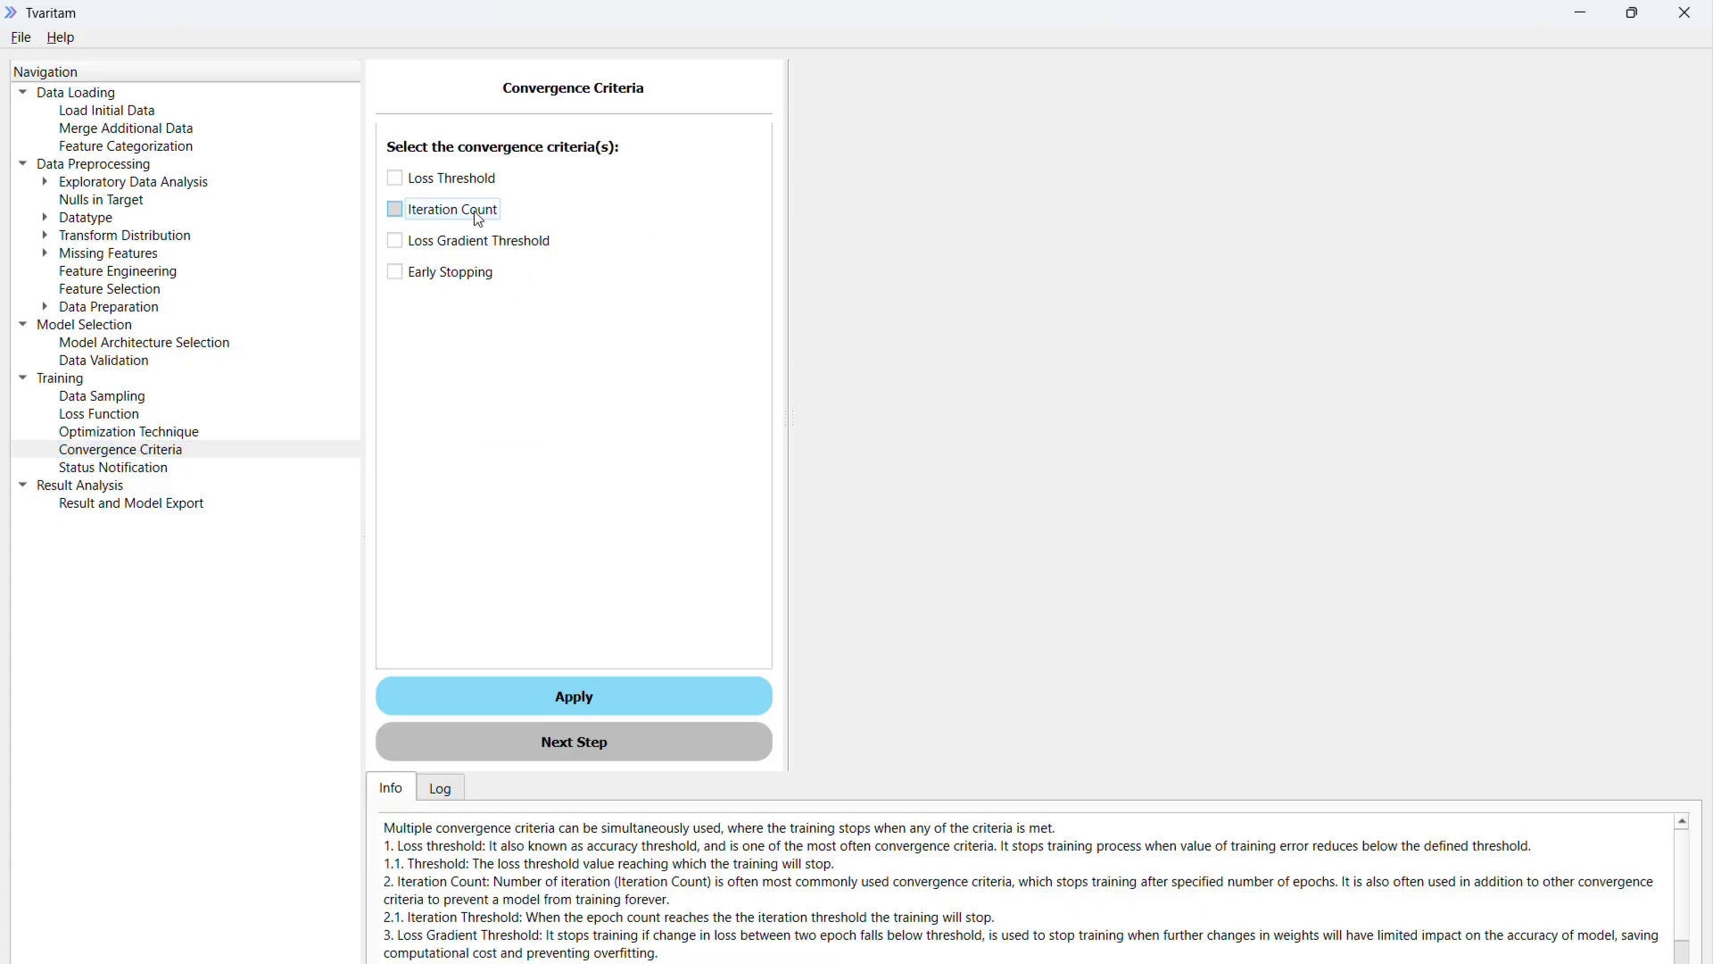
{"action": "left_click", "coordinate": [658, 251]}
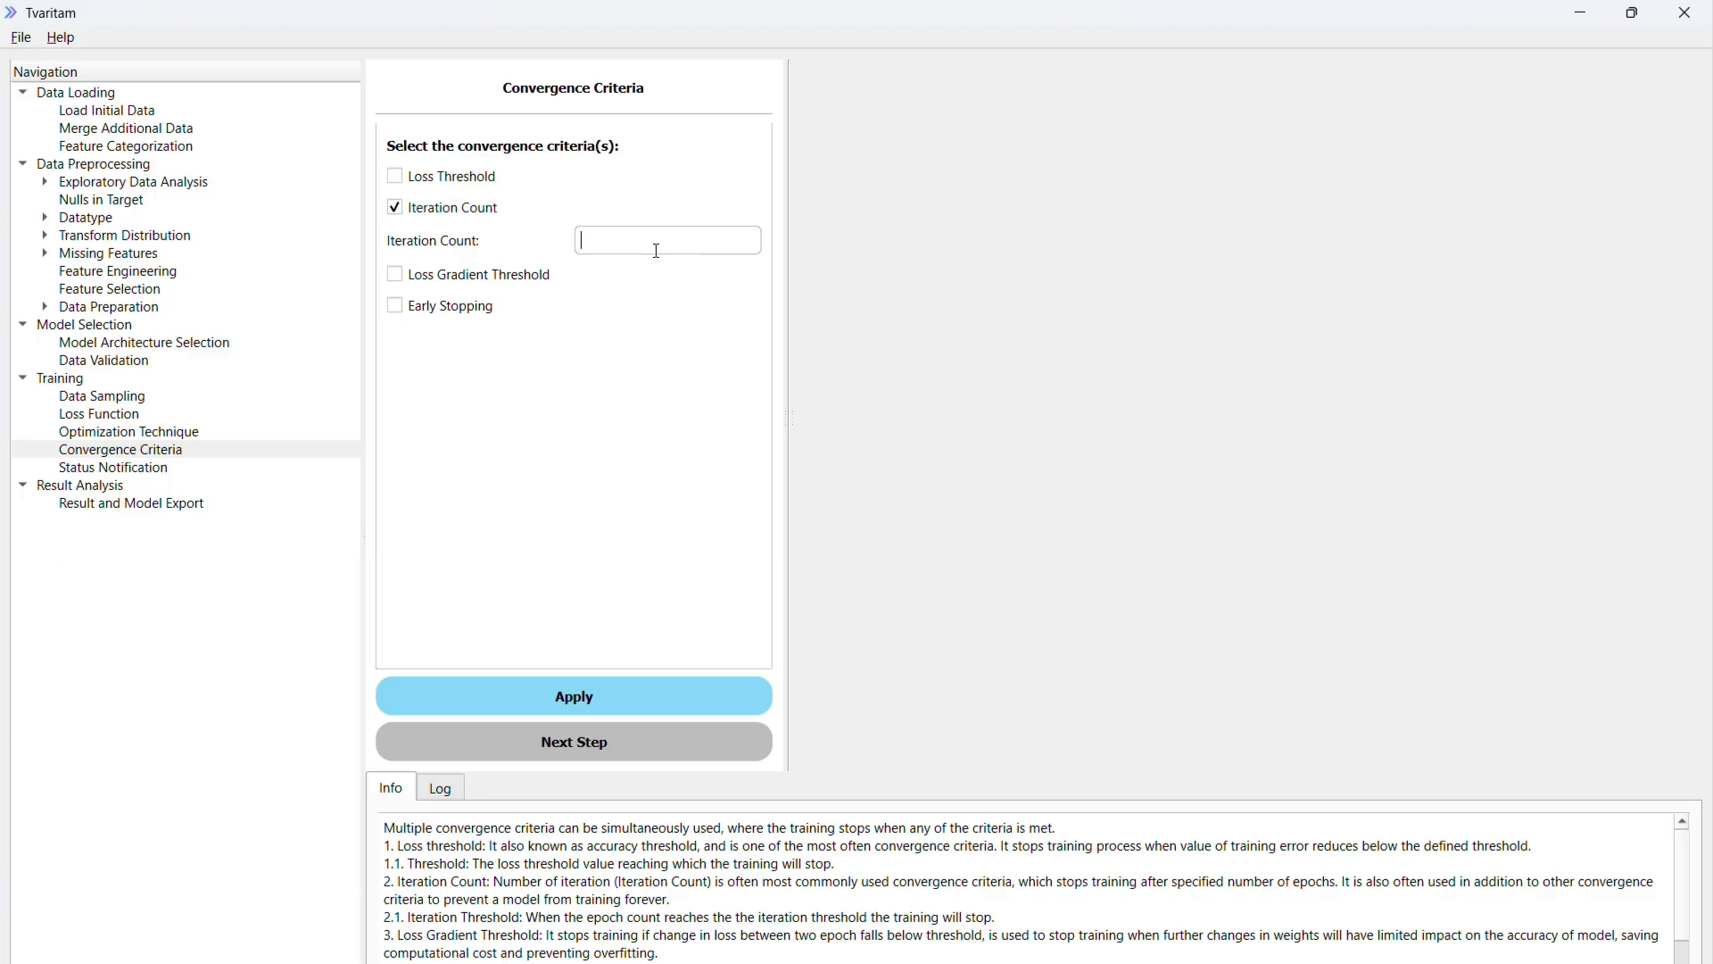
{"action": "type", "text": "10000"}
{"action": "left_click", "coordinate": [487, 313]}
{"action": "left_click", "coordinate": [619, 336]}
{"action": "type", "text": "100"}
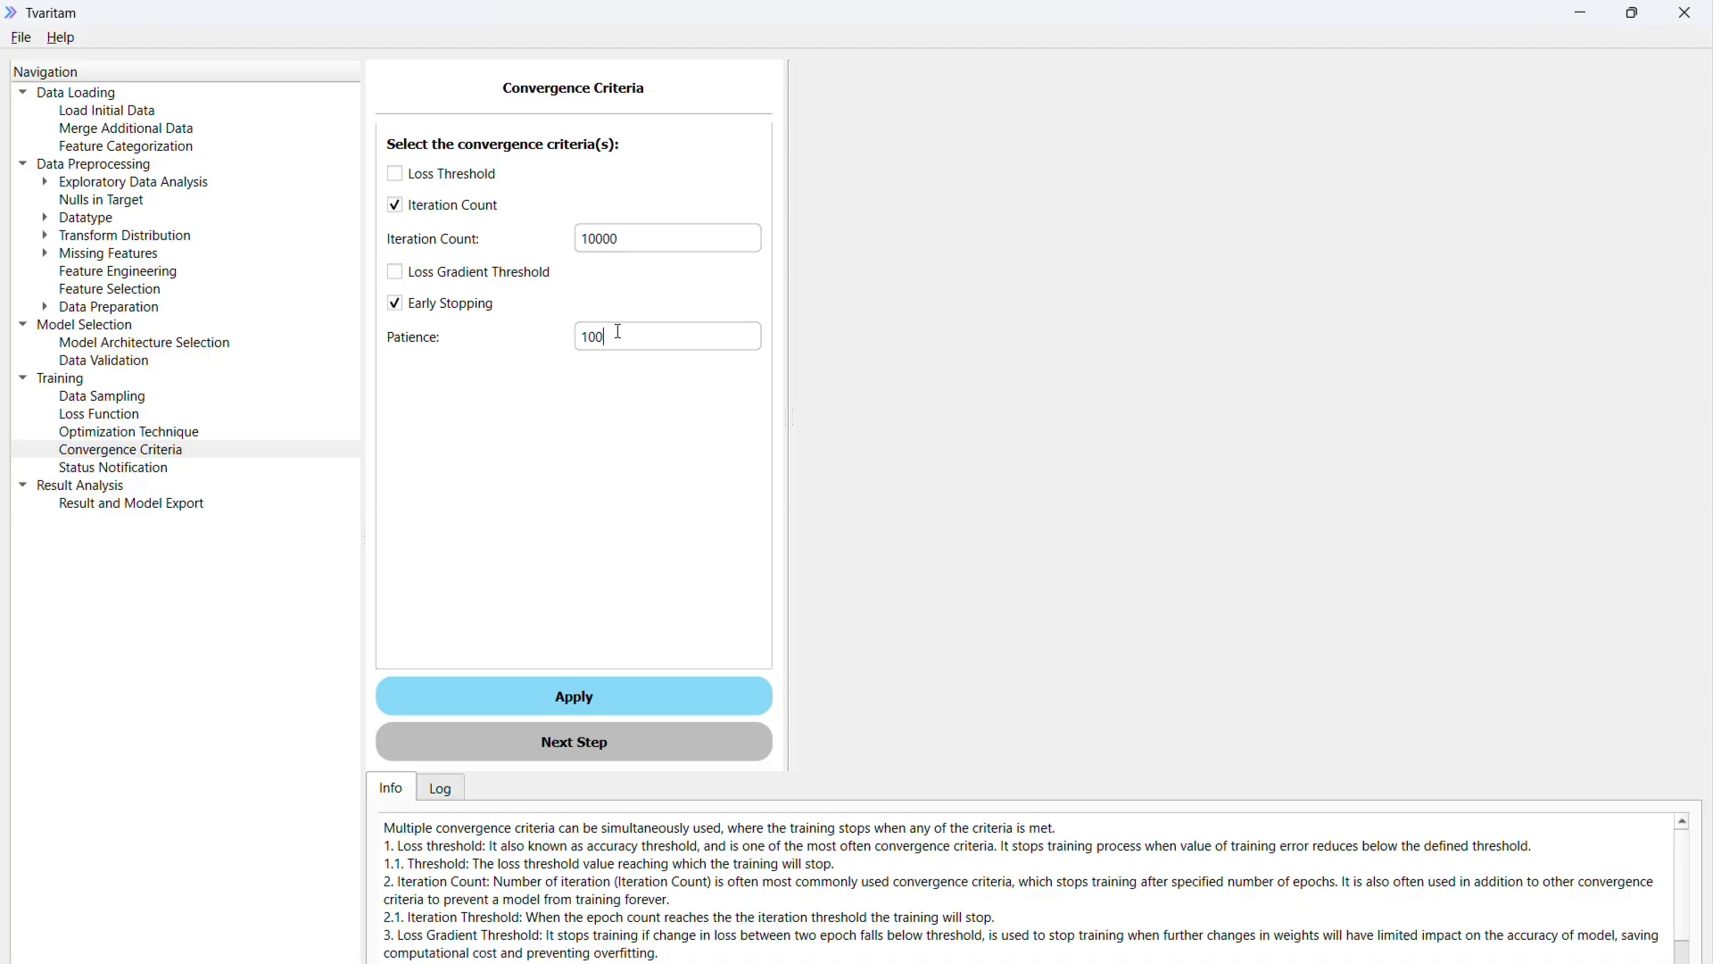
{"action": "left_click", "coordinate": [637, 683]}
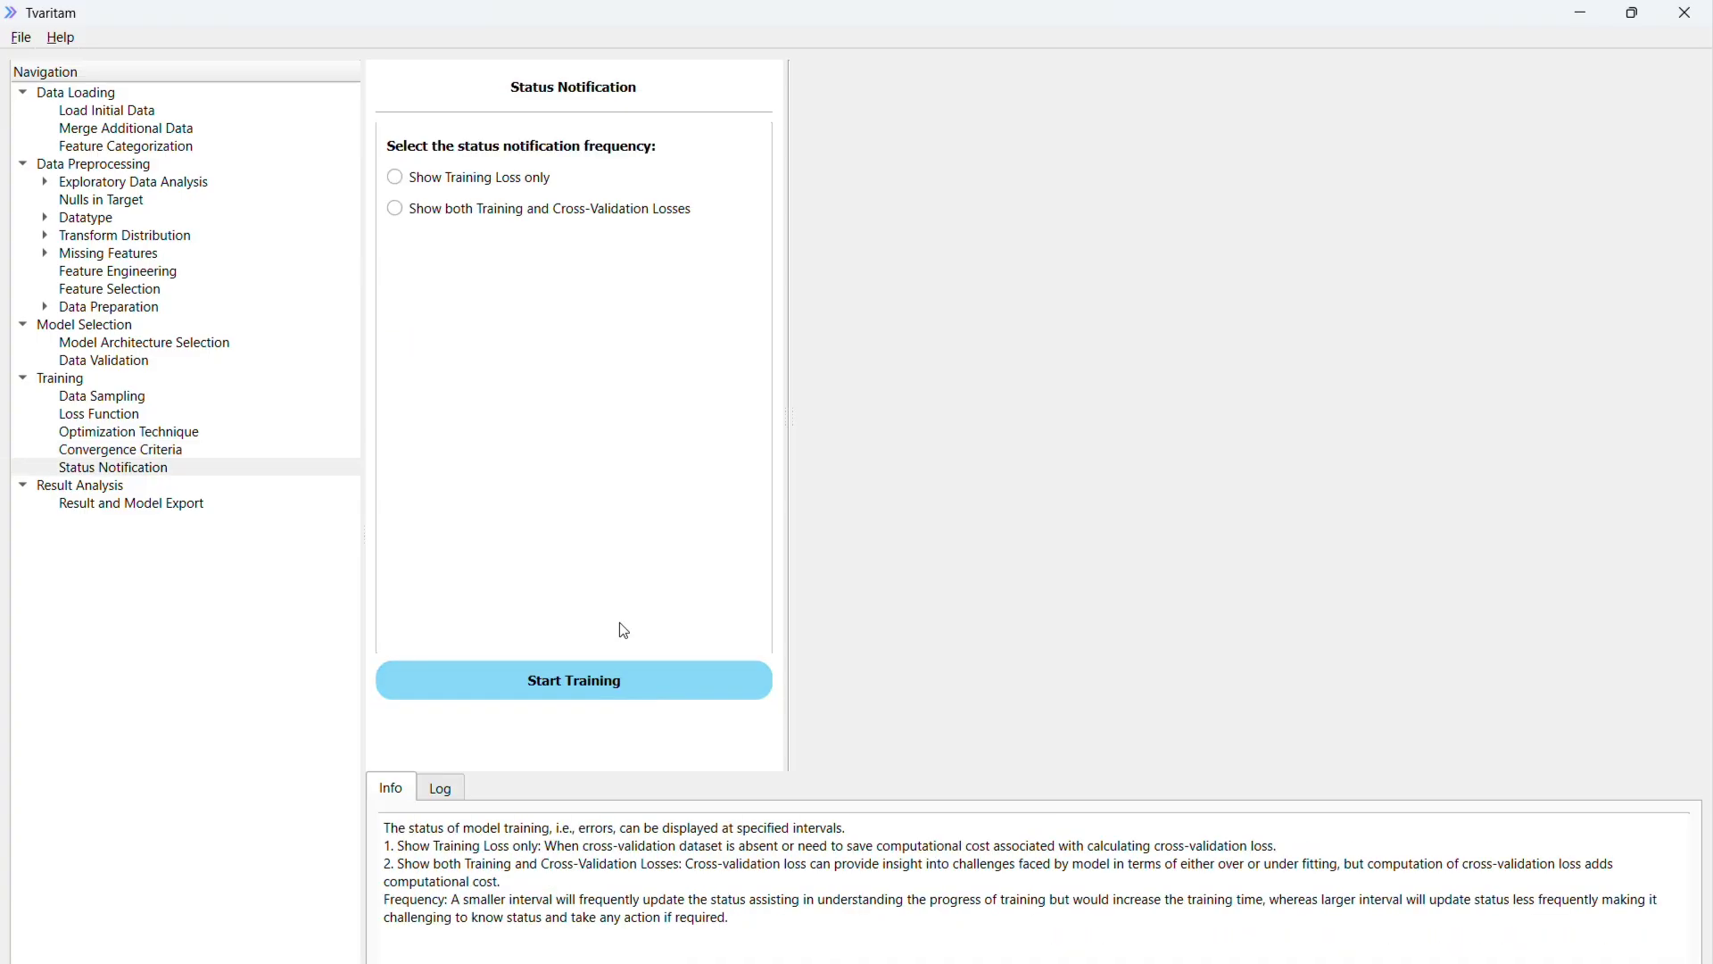
Show both training and cross-validation losses at a frequency of 100, and start training the model.
{"action": "left_click", "coordinate": [519, 211]}
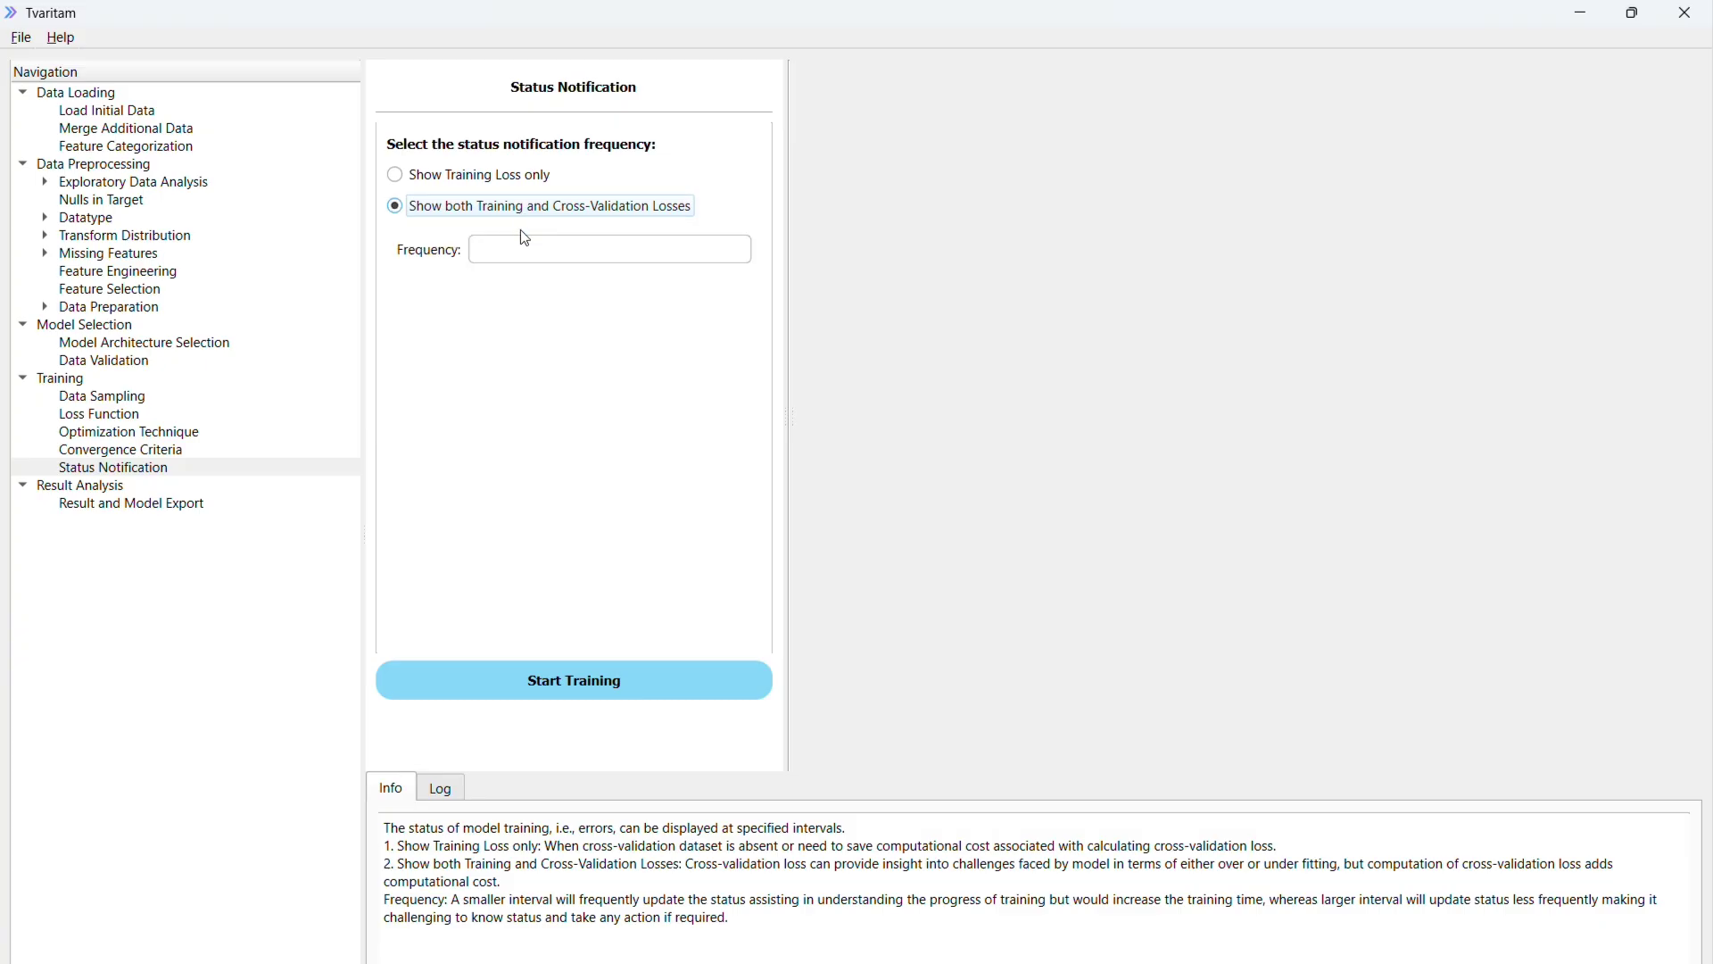
{"action": "left_click", "coordinate": [527, 247]}
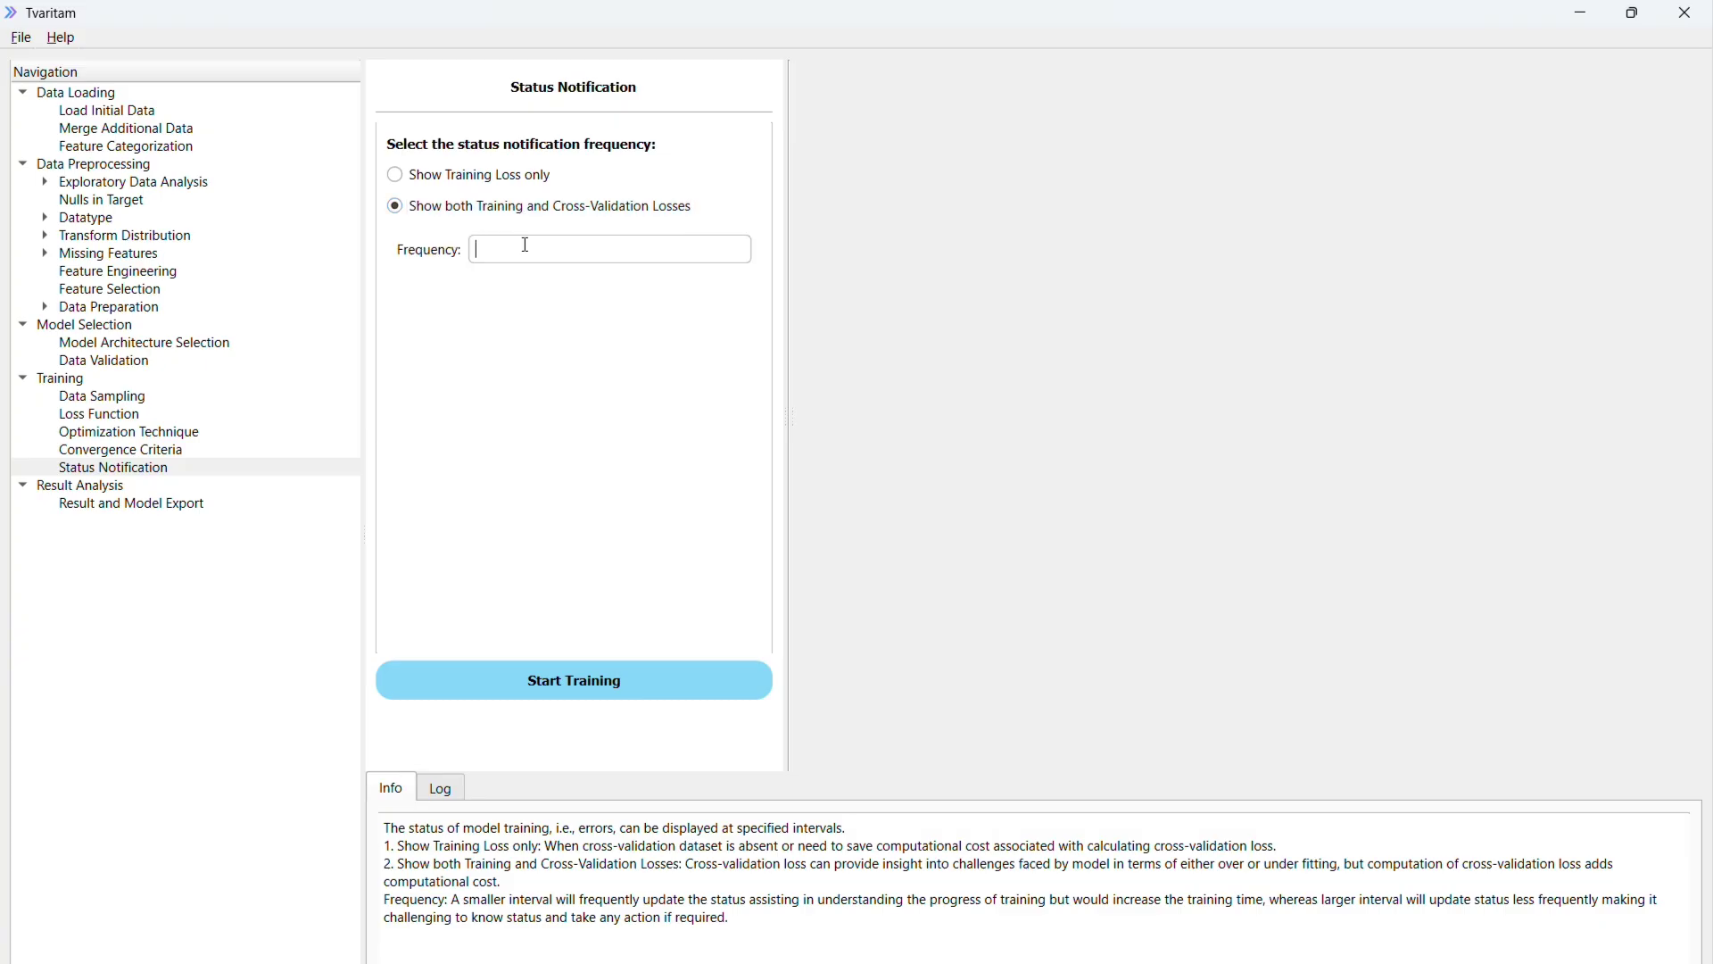
{"action": "type", "text": "100"}
{"action": "left_click", "coordinate": [581, 683]}
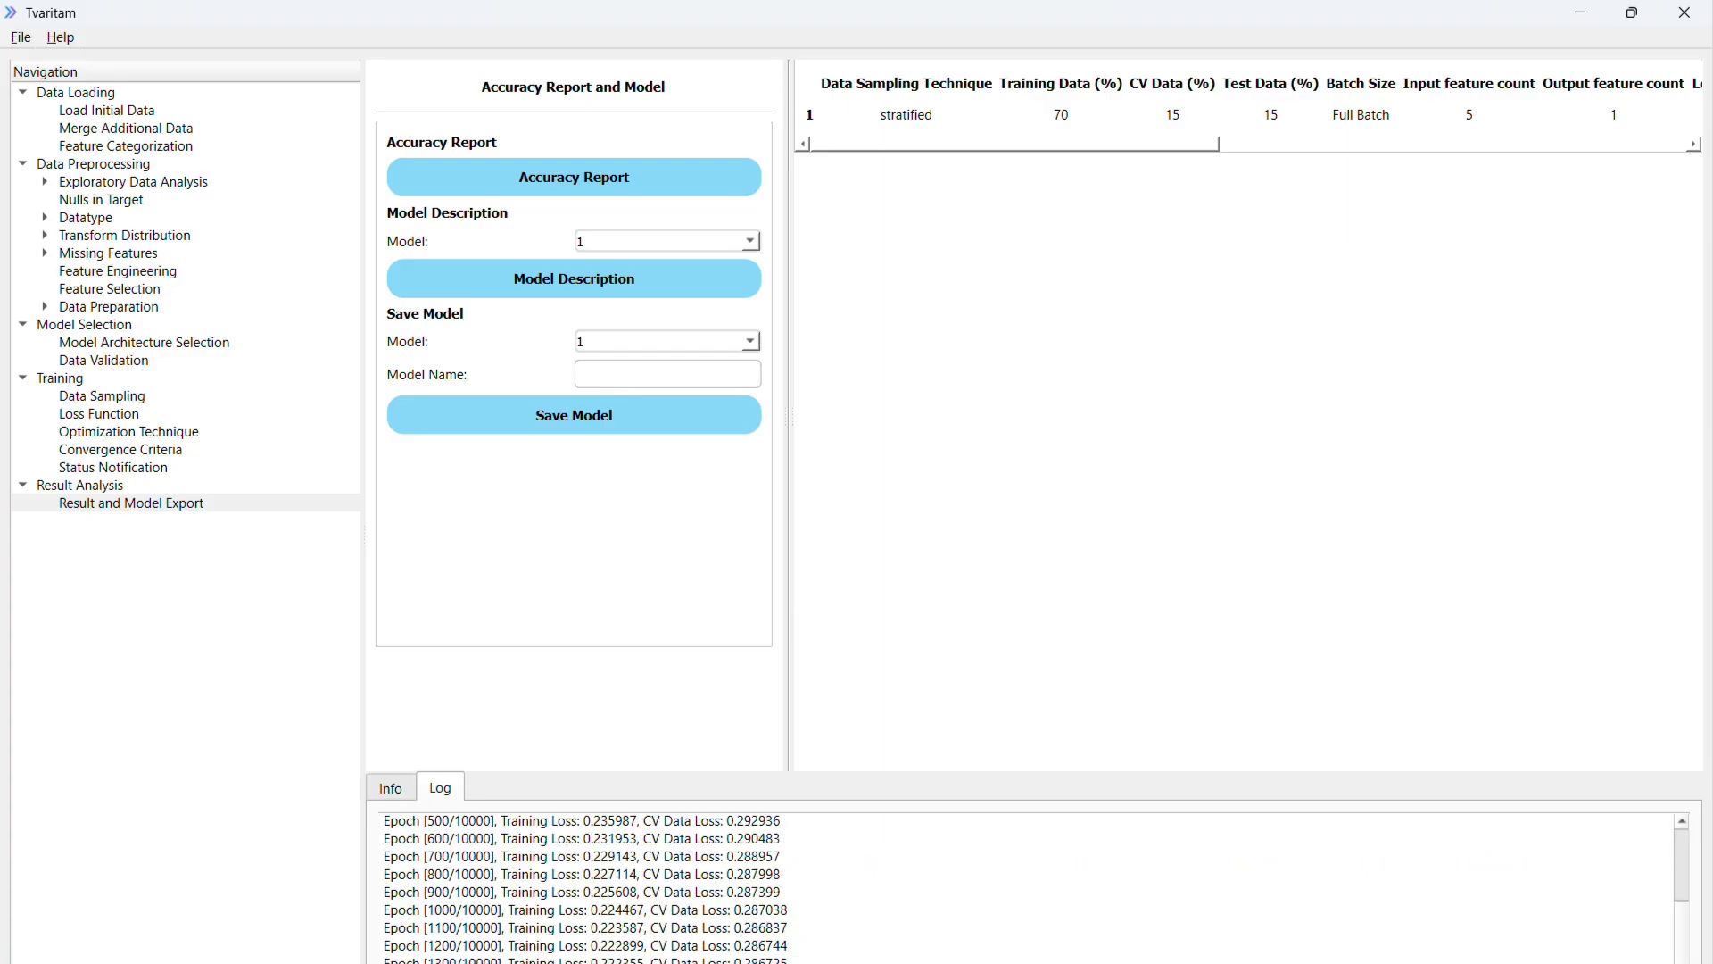
Examine the export option descriptions and the trained model's settings and losses across the full results table.
{"action": "left_click", "coordinate": [391, 788]}
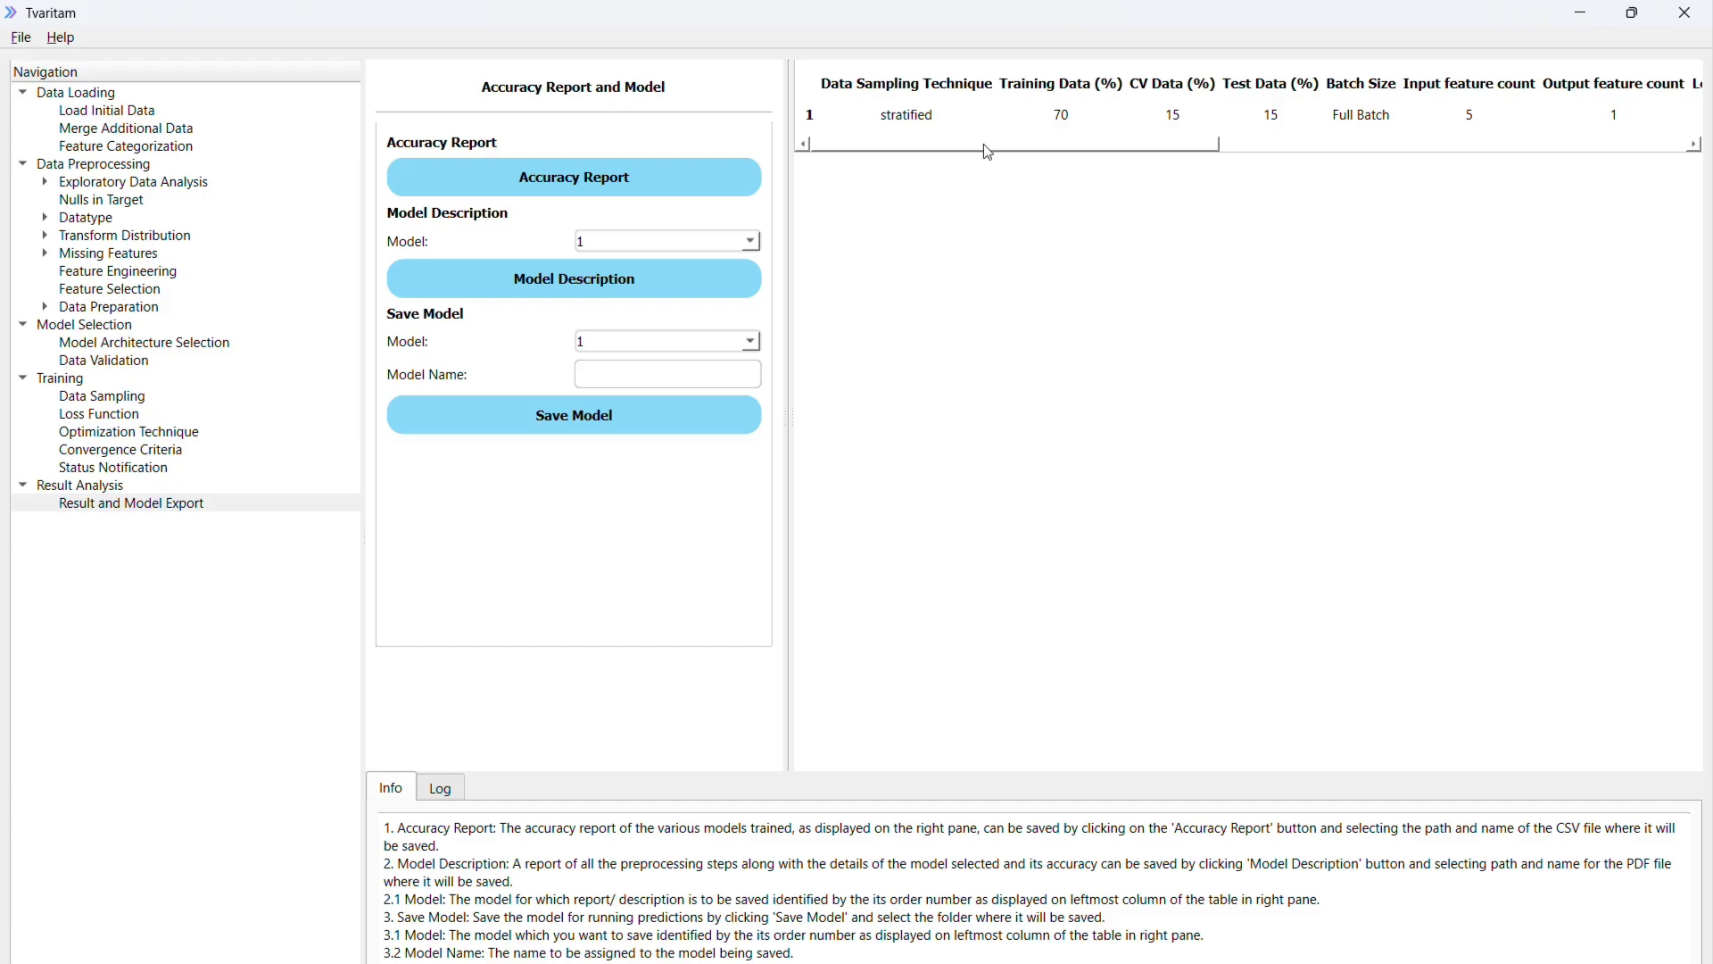
{"action": "left_click_drag", "start_coordinate": [983, 143], "coordinate": [1582, 154]}
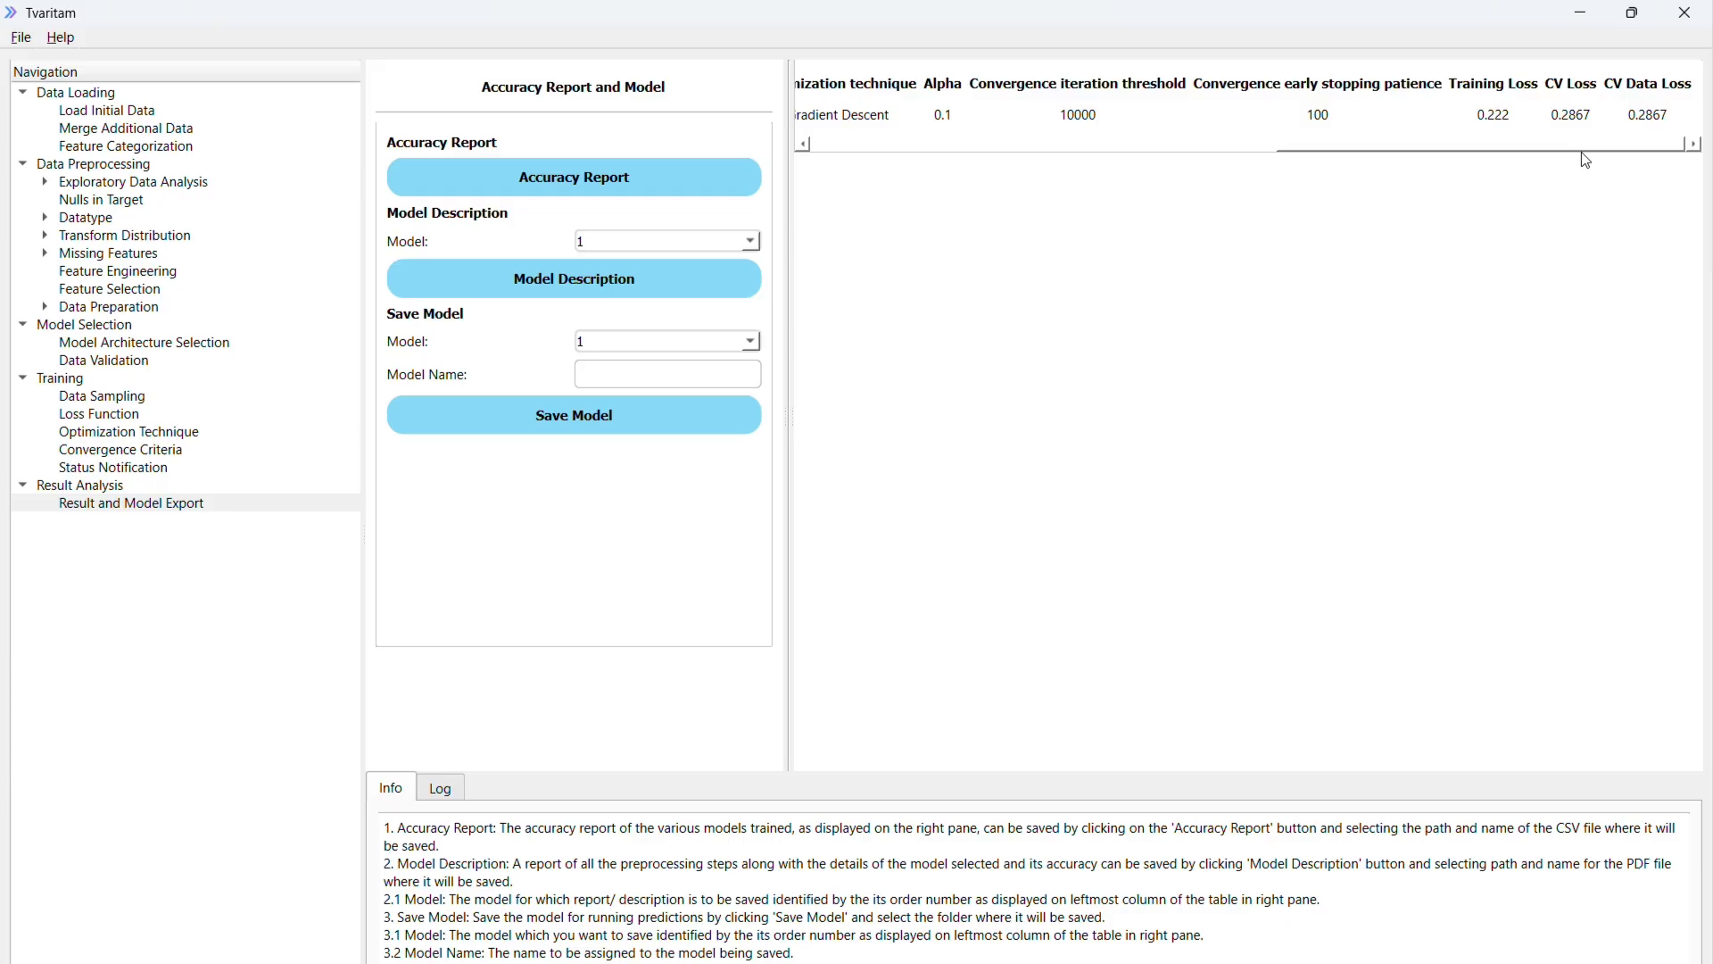
{"action": "left_click_drag", "start_coordinate": [1581, 154], "coordinate": [1058, 118]}
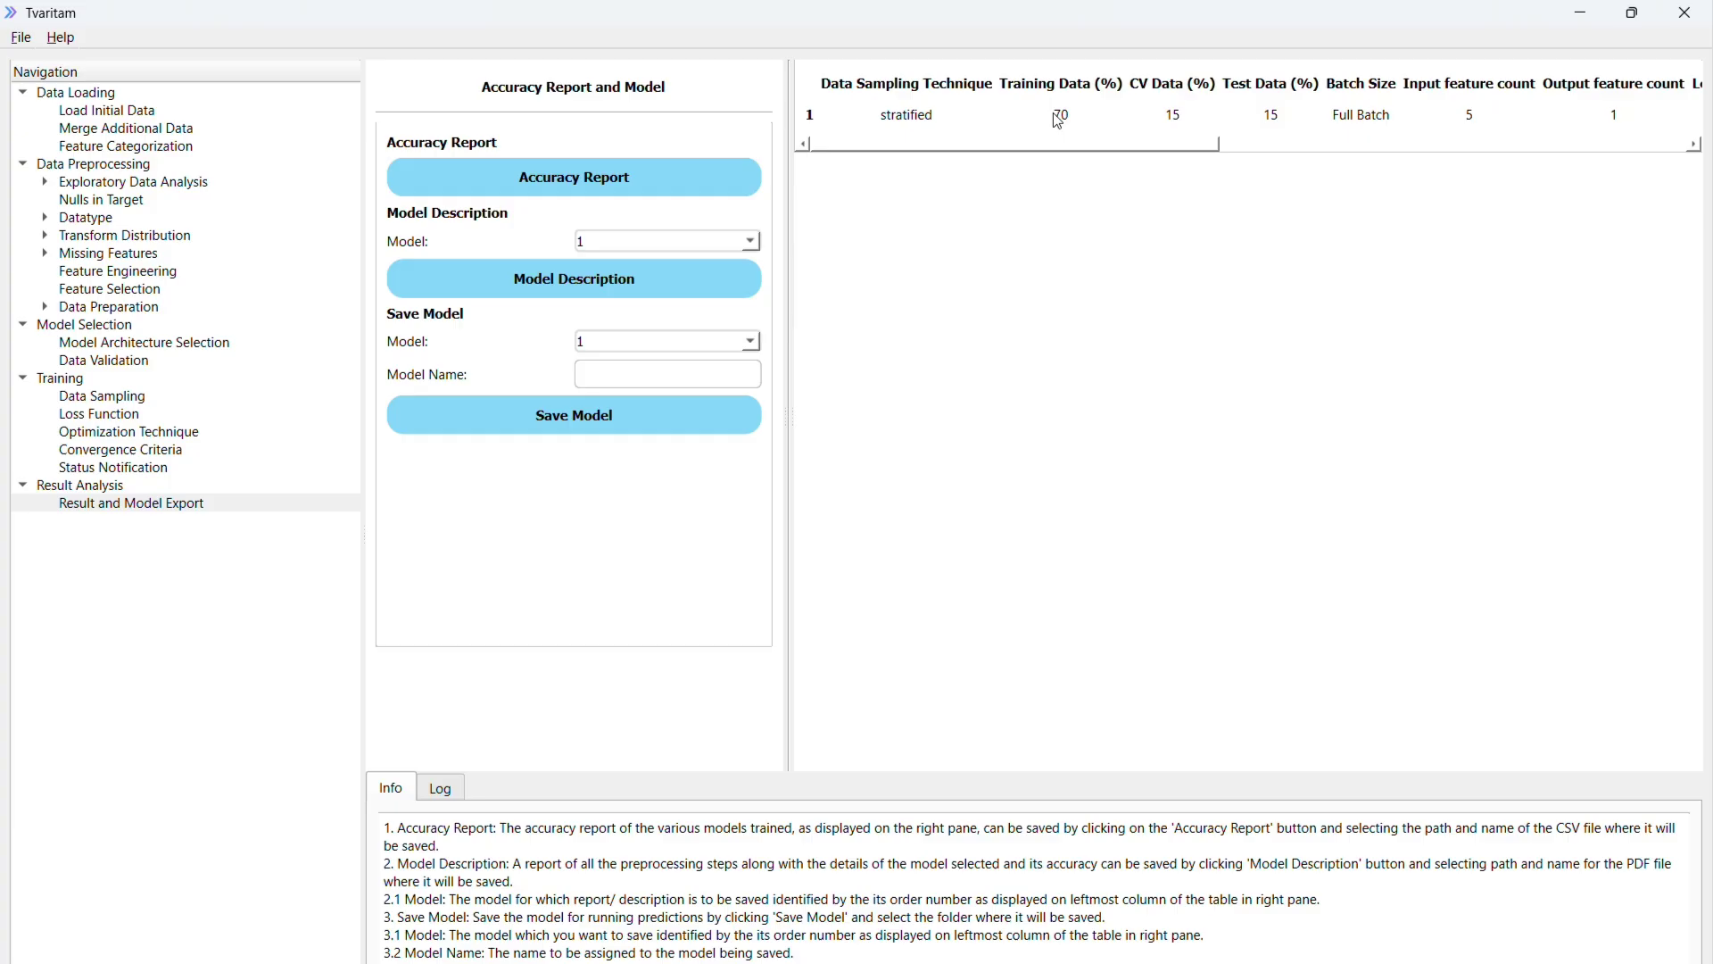